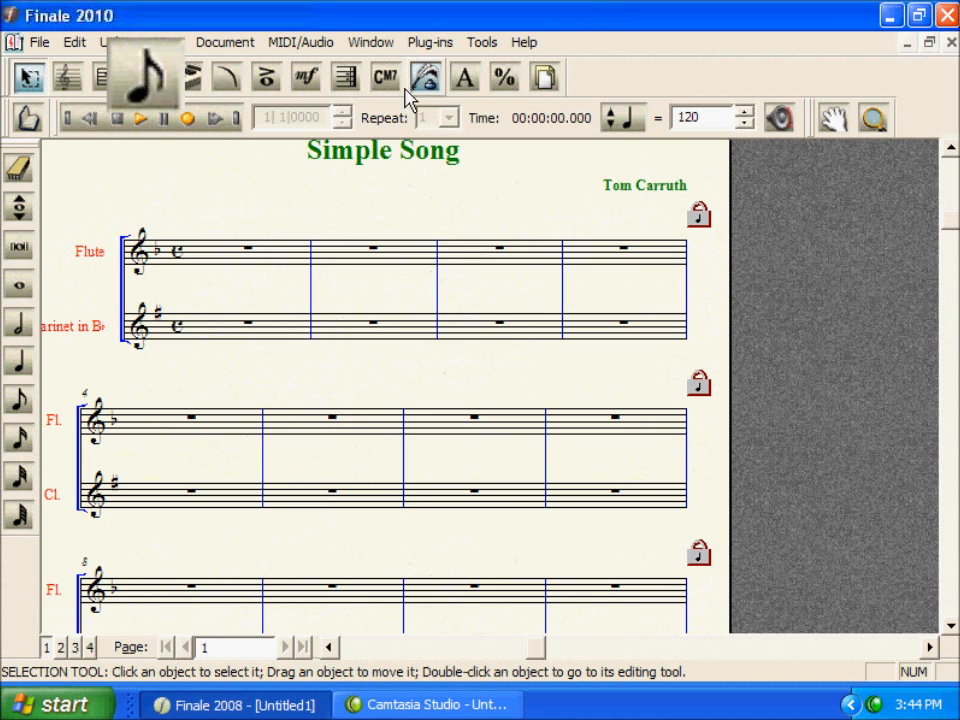
- Set the Simple Entry keyboard shortcut set to Laptop Shortcut Table
click(150, 80)
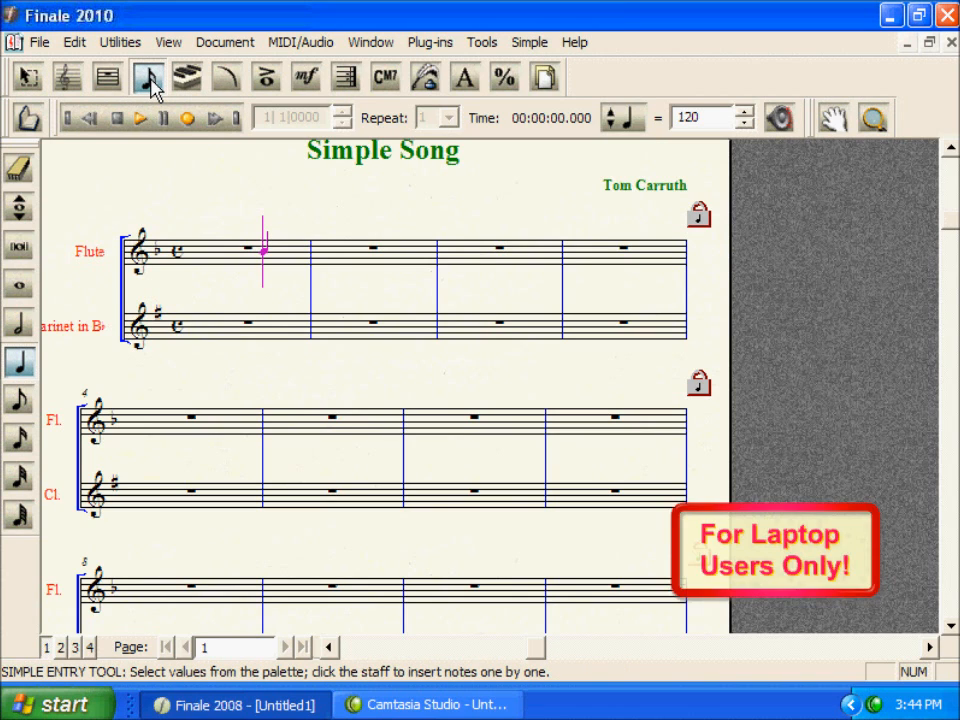
click(535, 46)
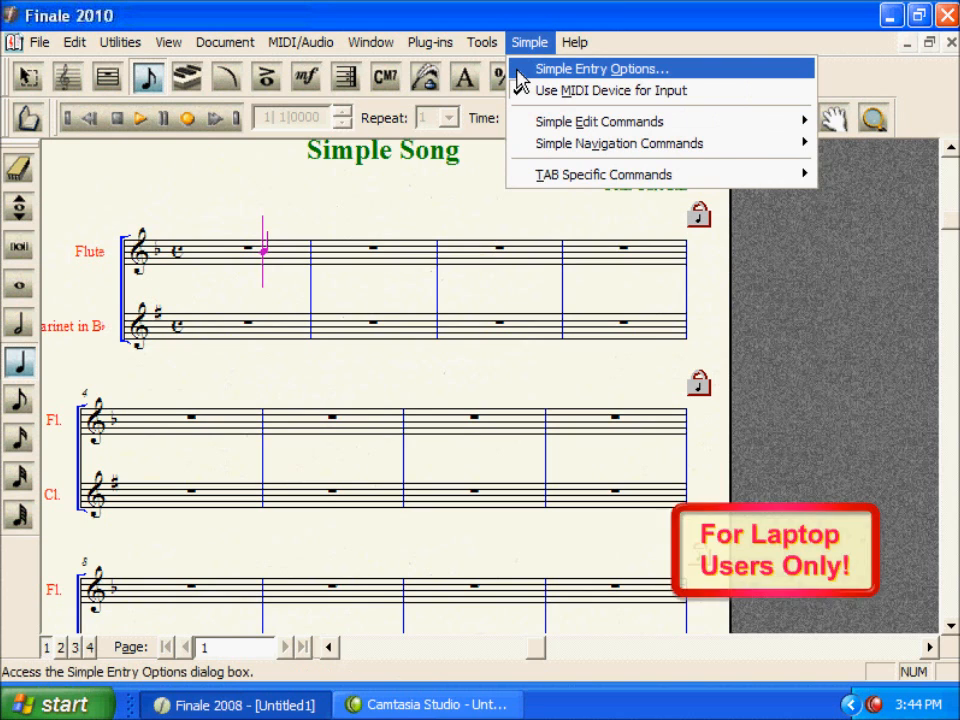
click(518, 75)
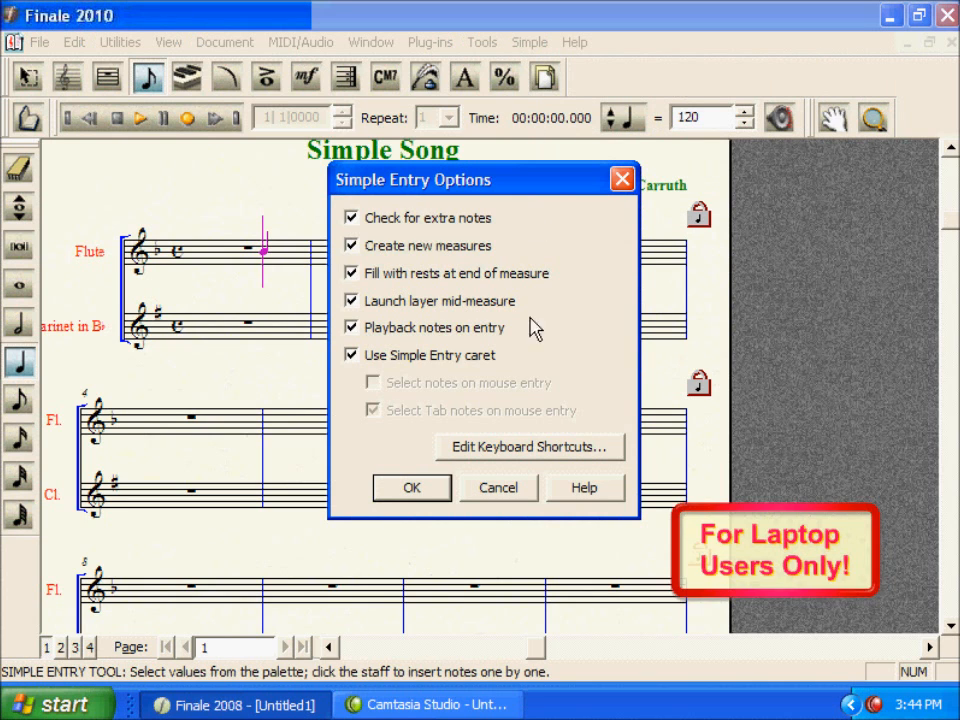
click(611, 455)
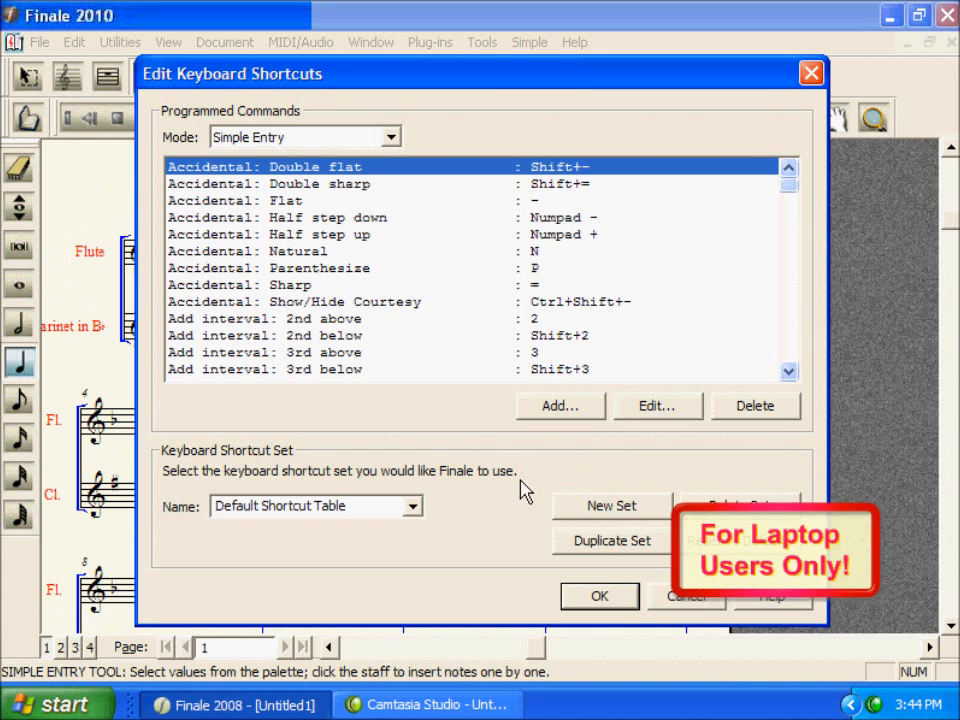
click(413, 508)
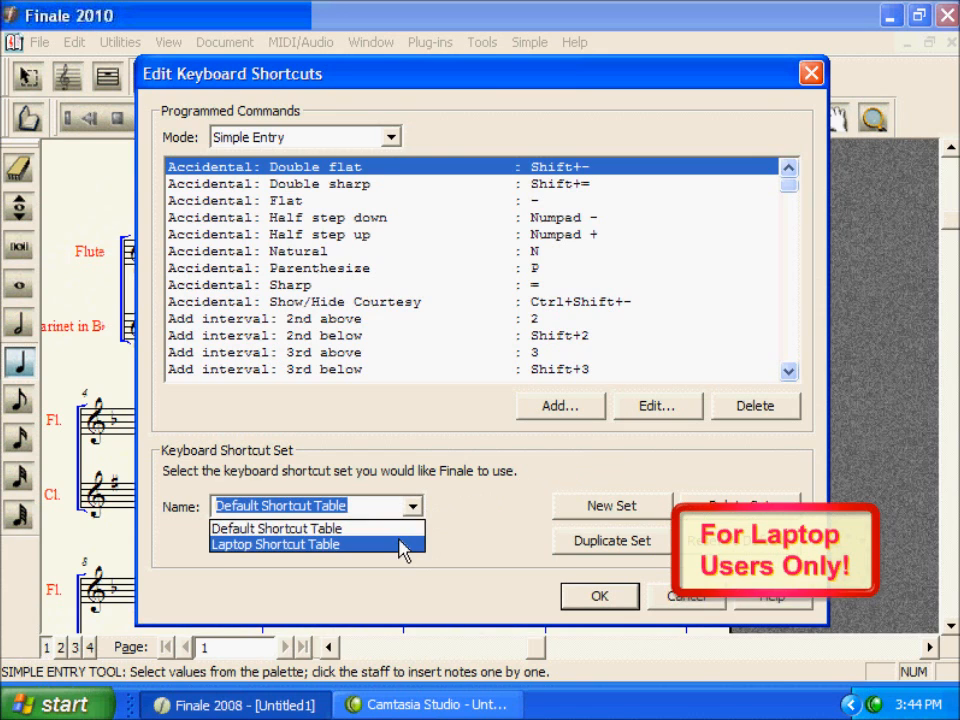
click(407, 543)
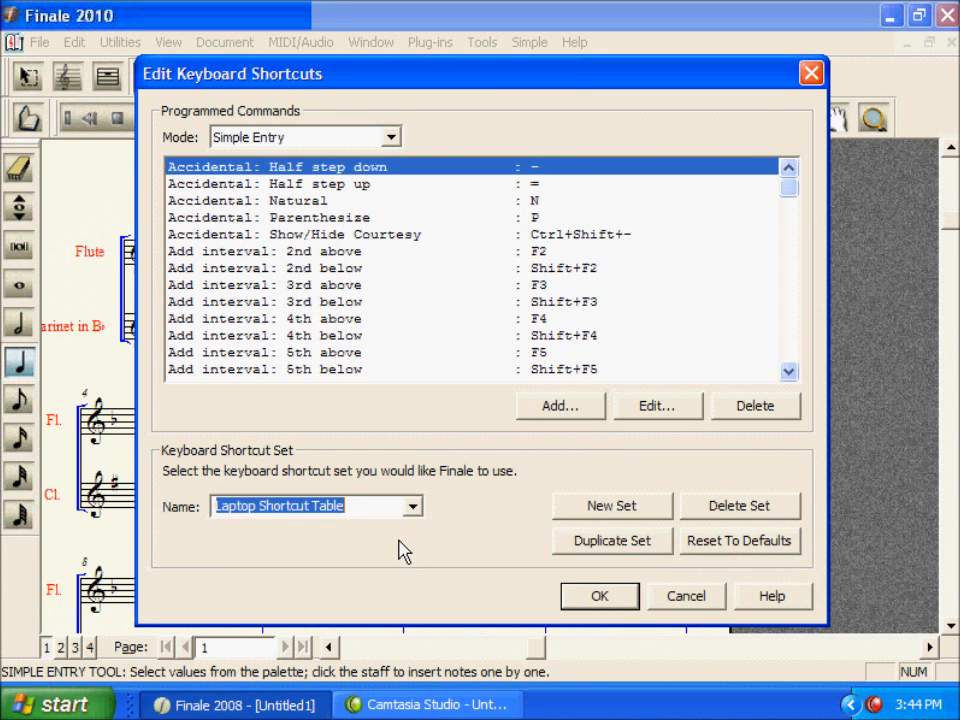
click(578, 600)
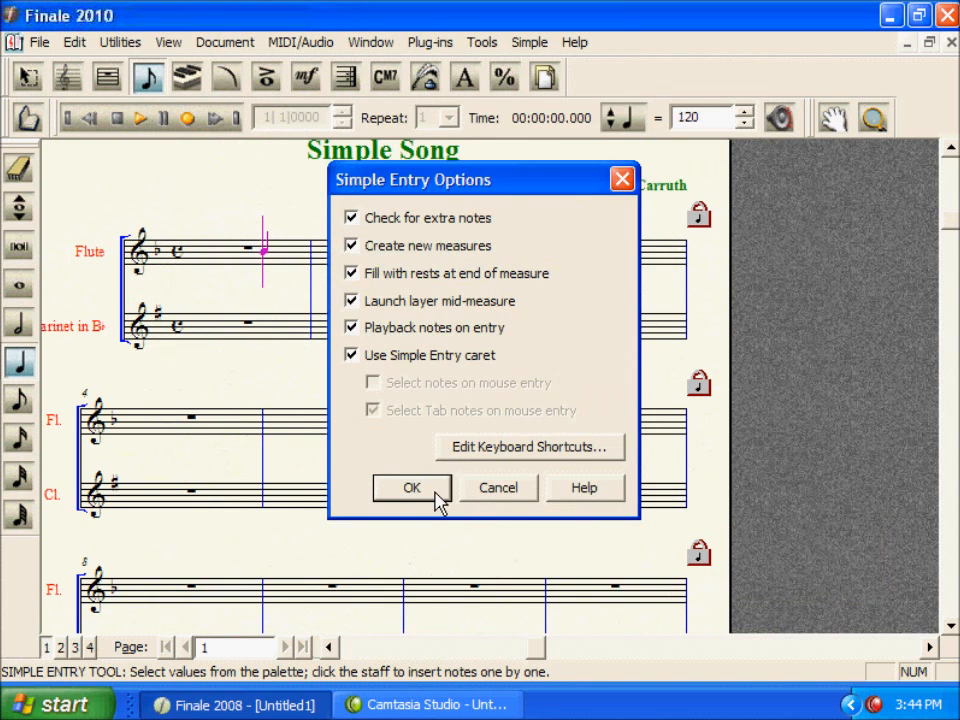
click(437, 497)
- Enter eighth notes G, A and B in the first measure of the Flute staff with Simple Entry
key(ctrl+super+equal)
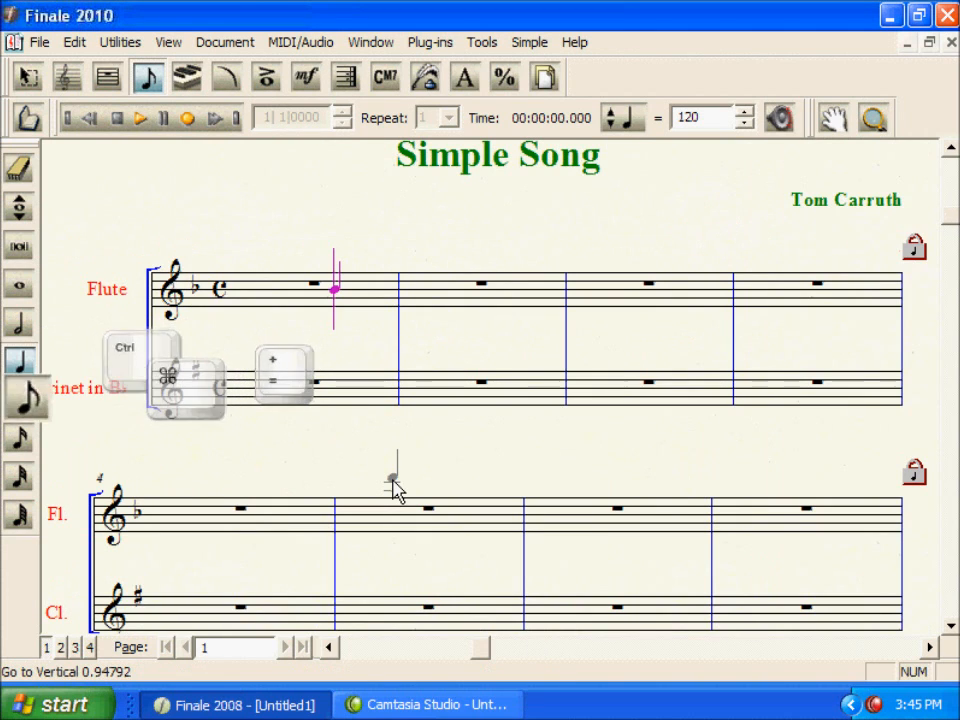
click(16, 410)
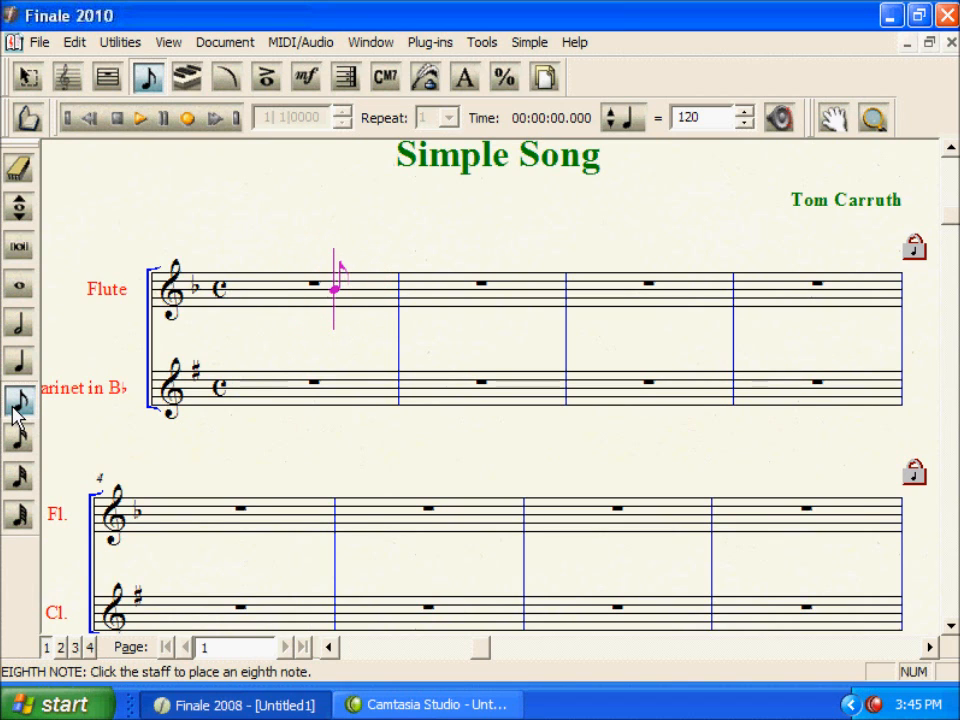
key(g)
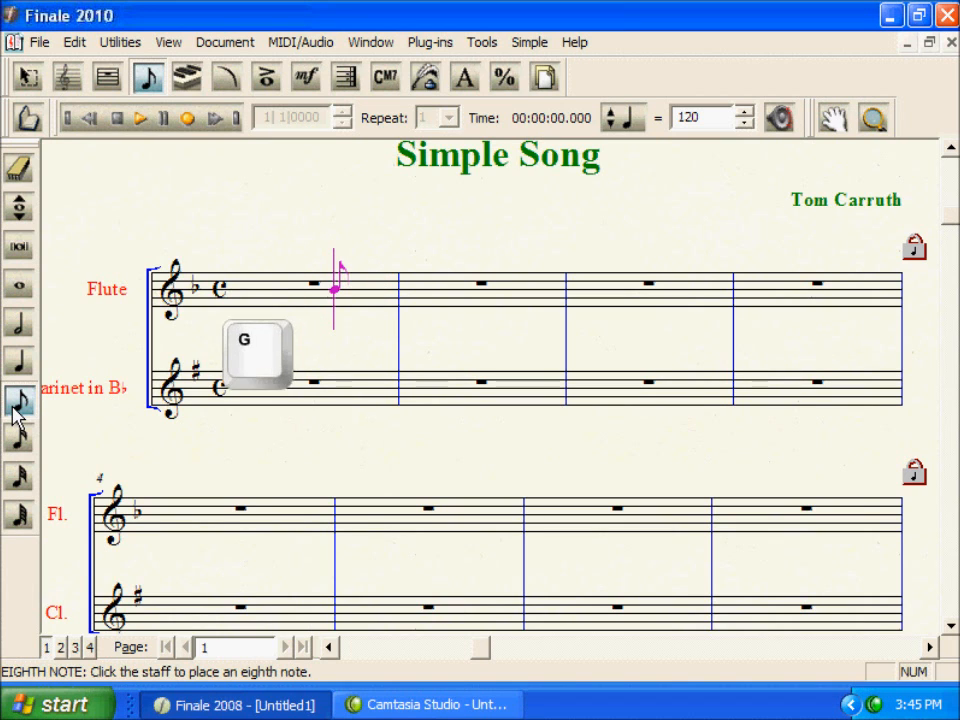
key(a)
key(b)
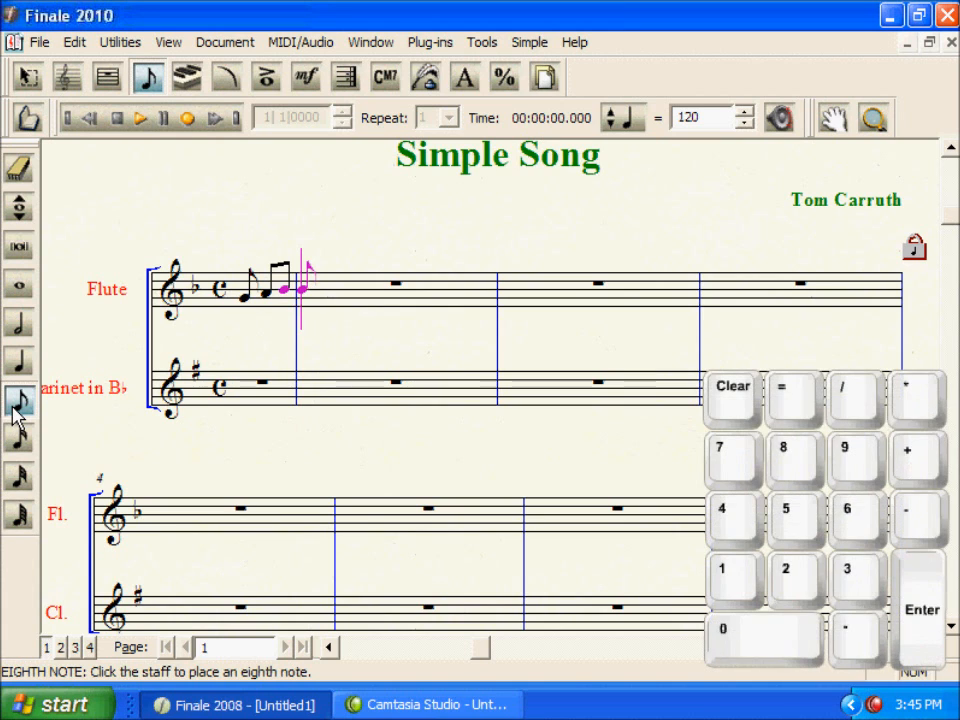
- Enter a dotted quarter note C at the start of the Flute's second measure
key(KP_5)
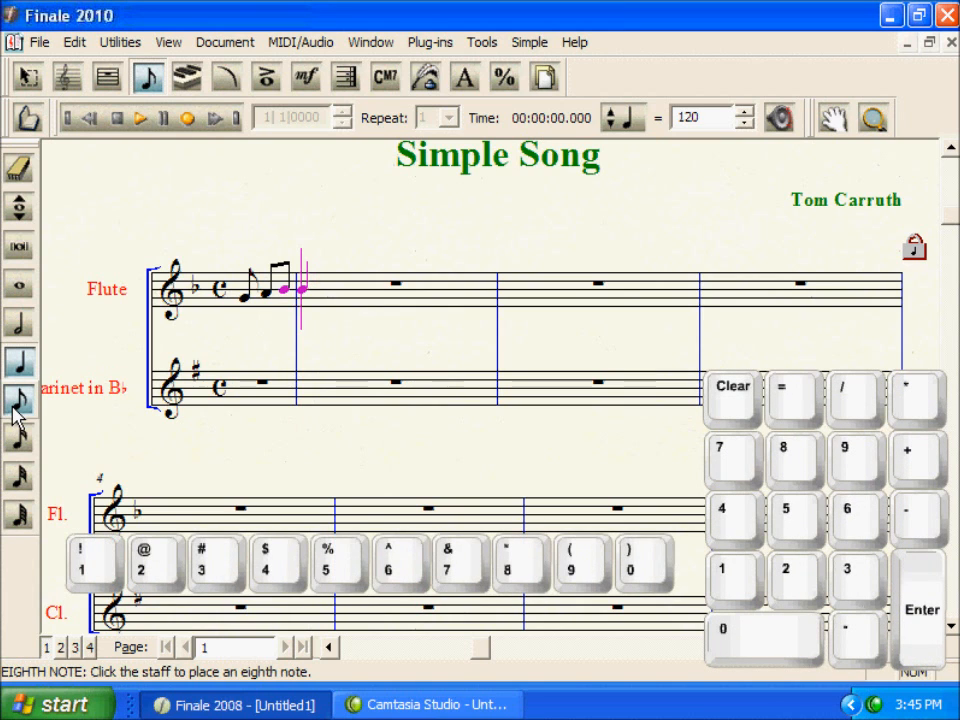
key(5)
key(c)
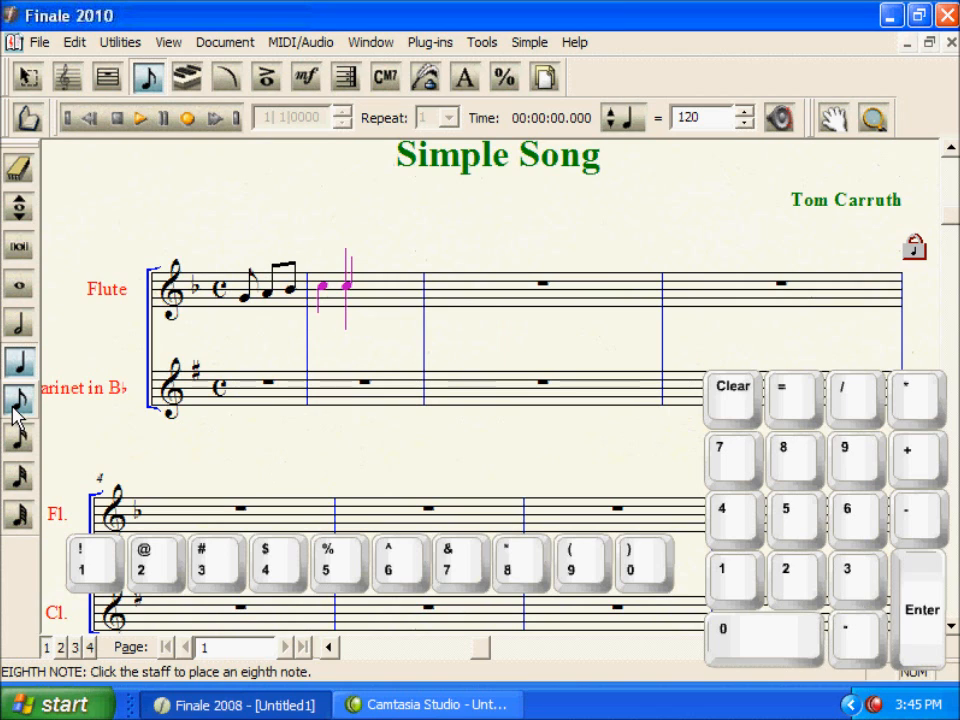
key(period)
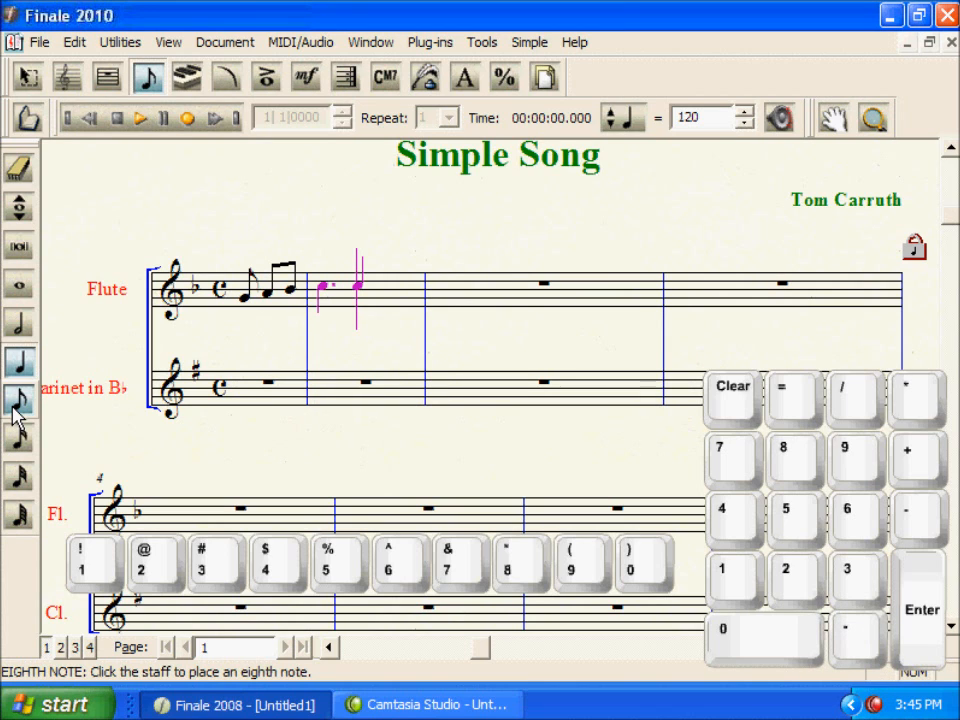
- Cycle the entry caret's duration from the shortest note value through to the double whole note
click(15, 405)
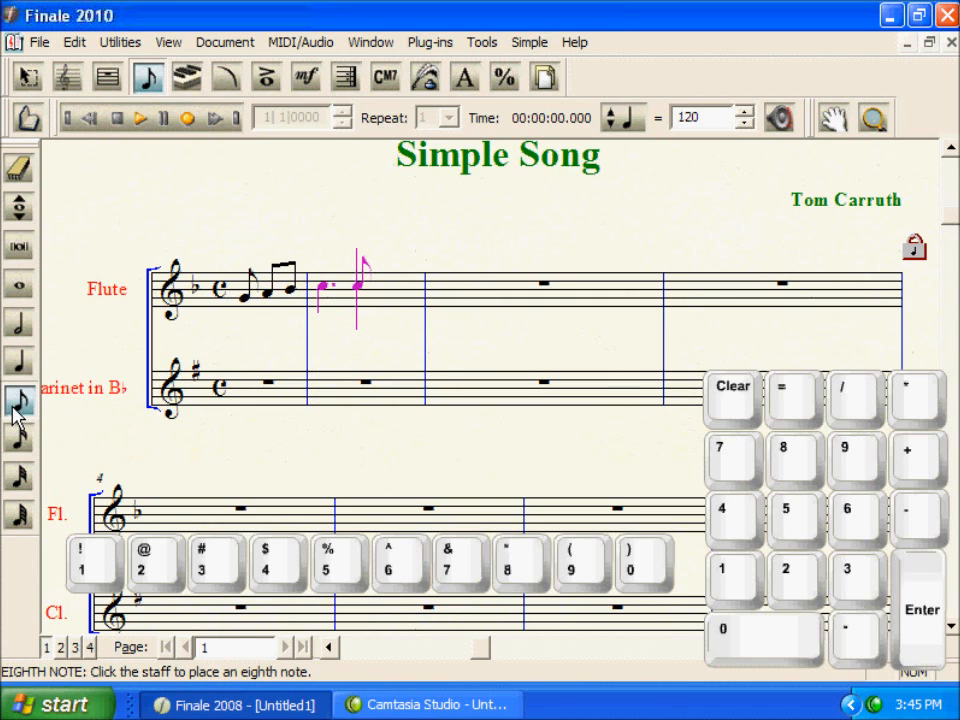
key(2)
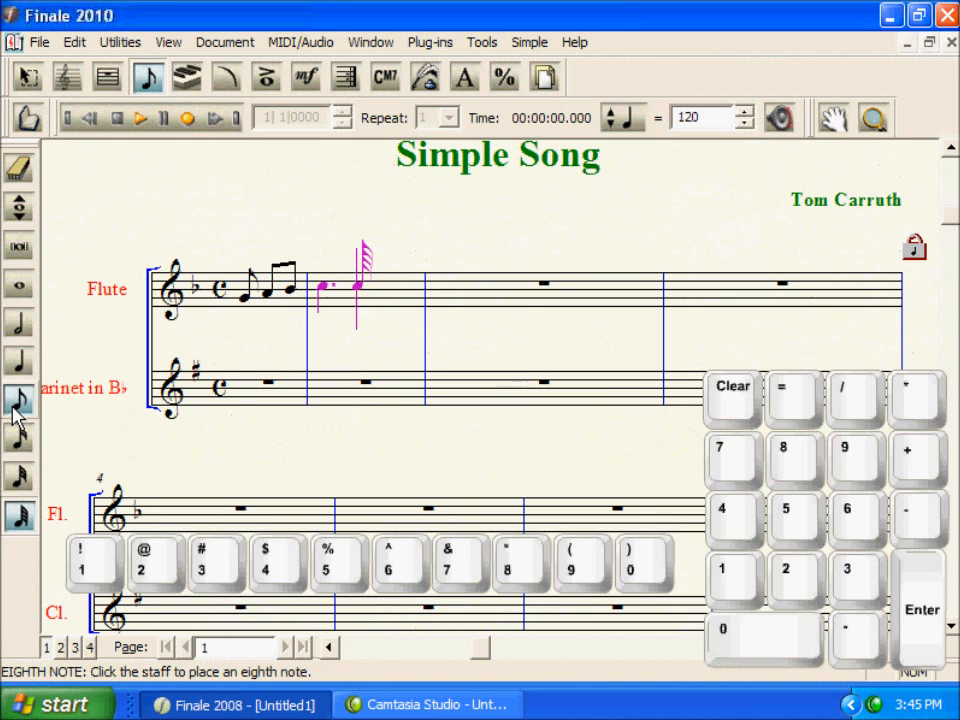
key(3)
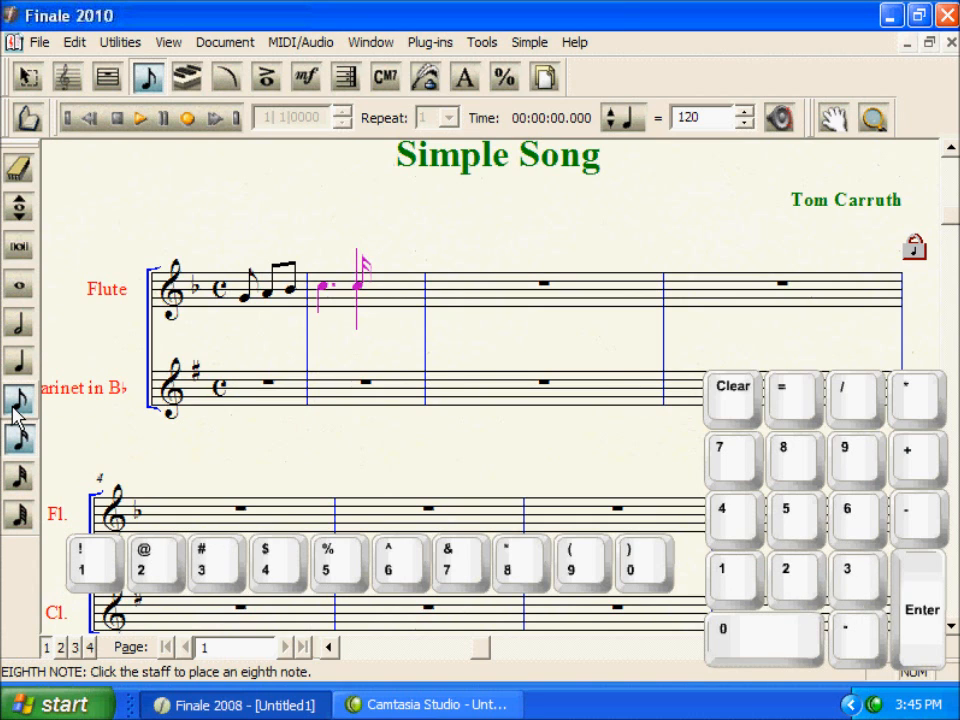
key(4)
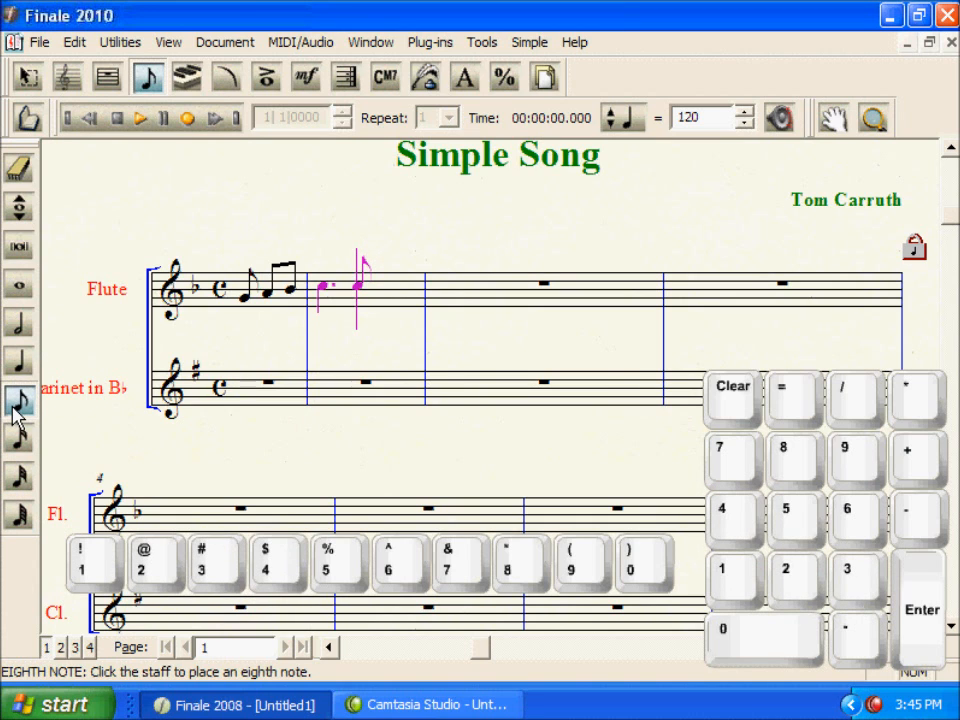
key(5)
key(6)
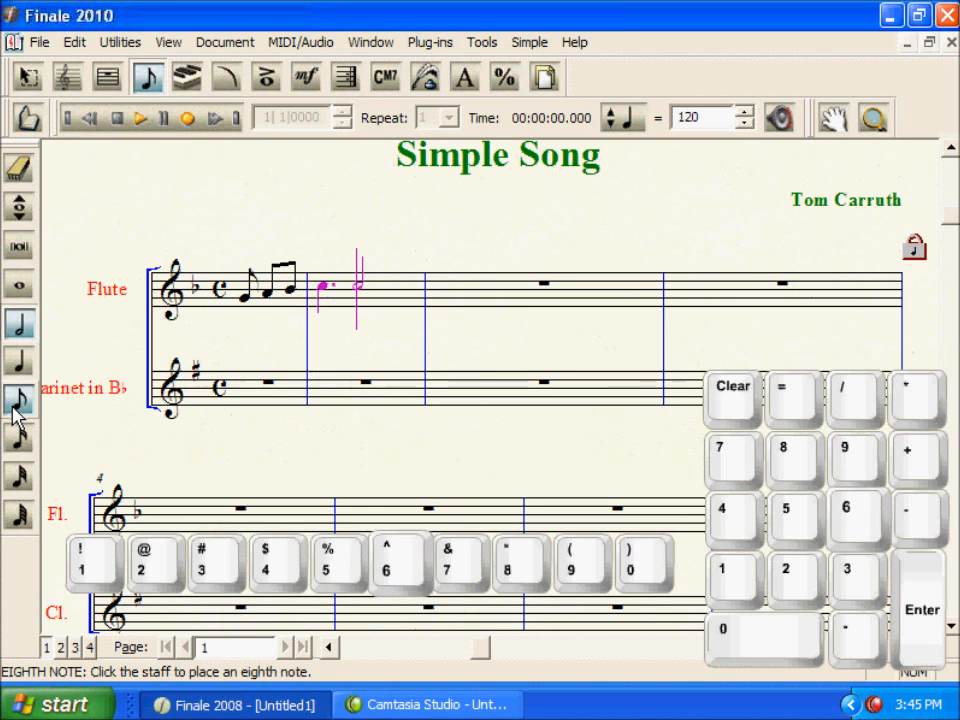
key(7)
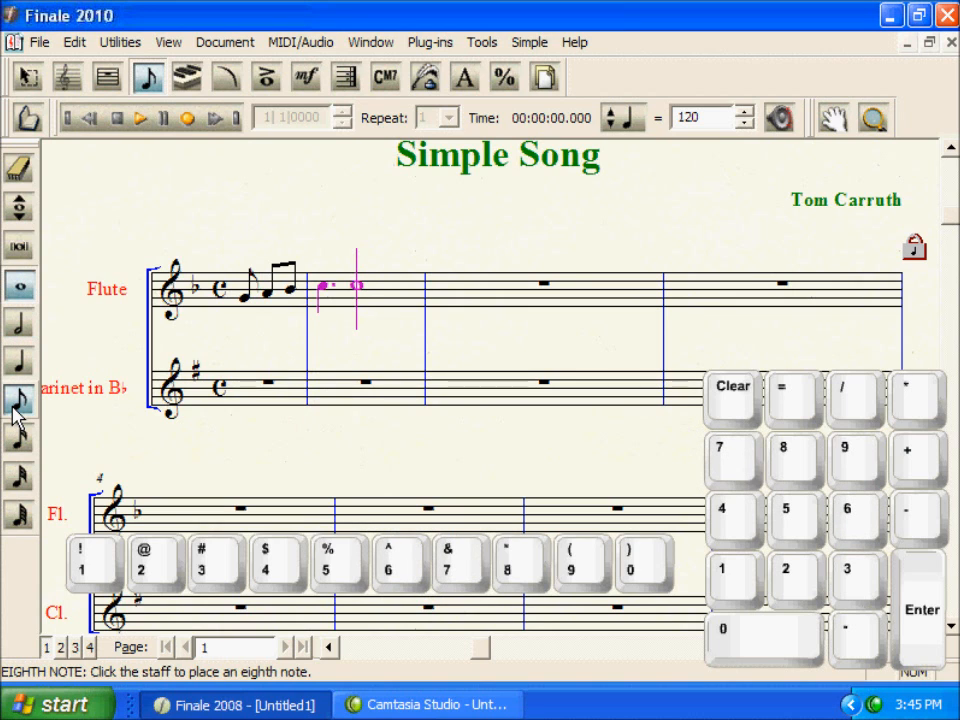
key(8)
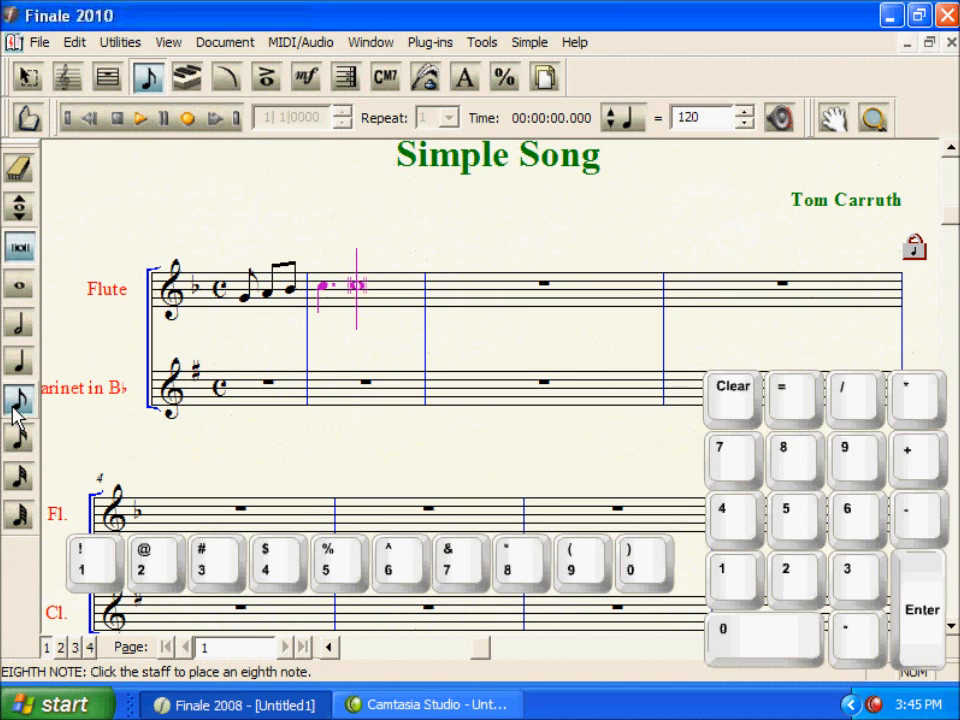
- Enter eighth notes G, A and B followed by a quarter note D in the Flute's second measure
key(4)
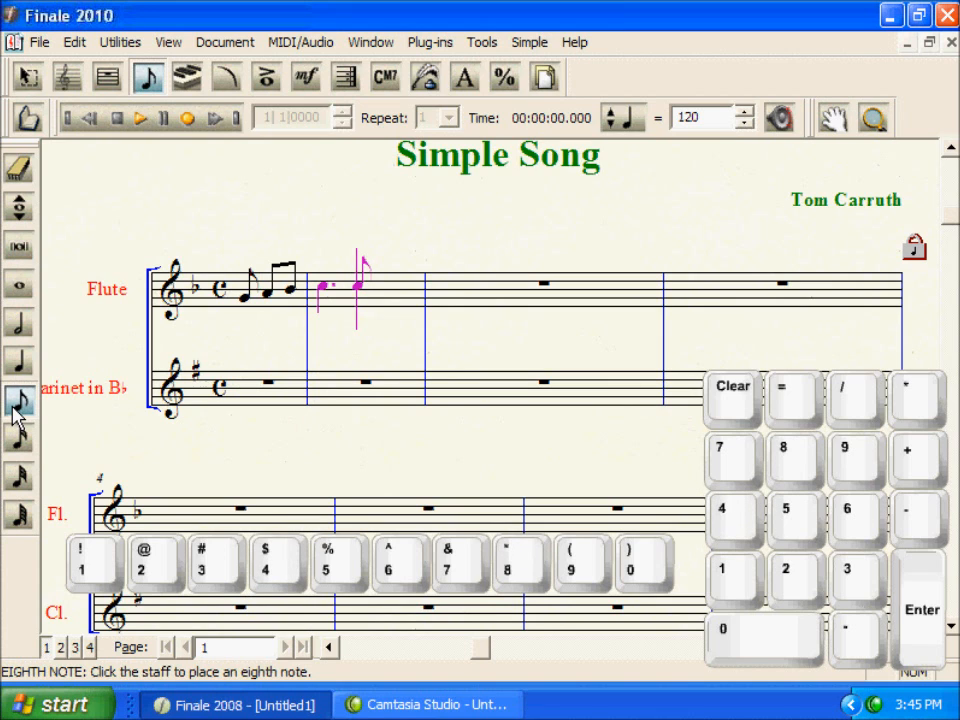
key(g)
key(a)
key(b)
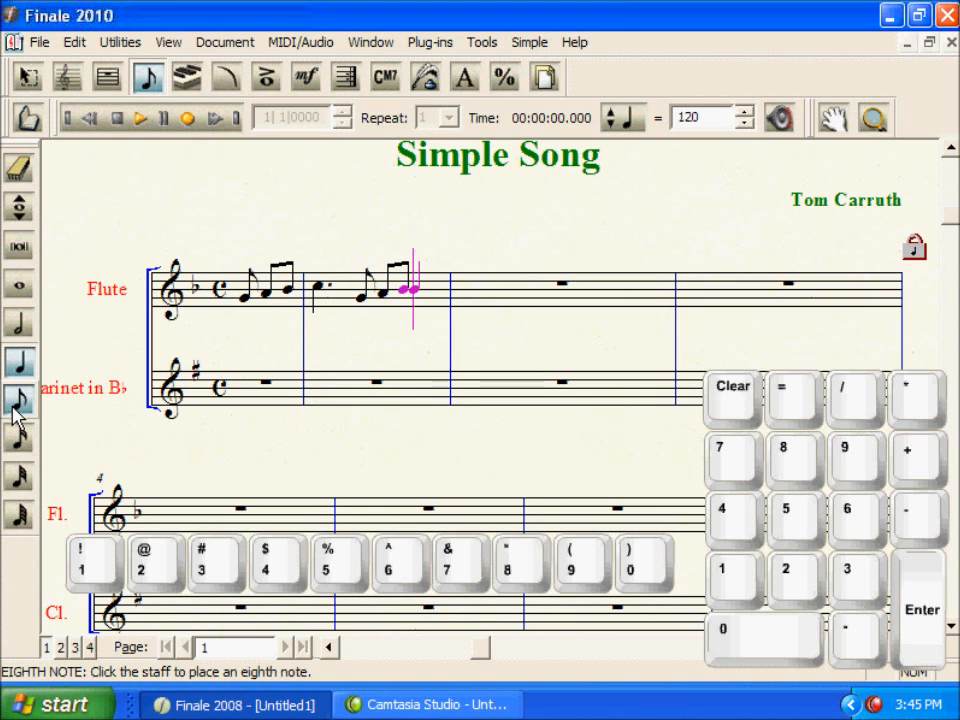
key(d)
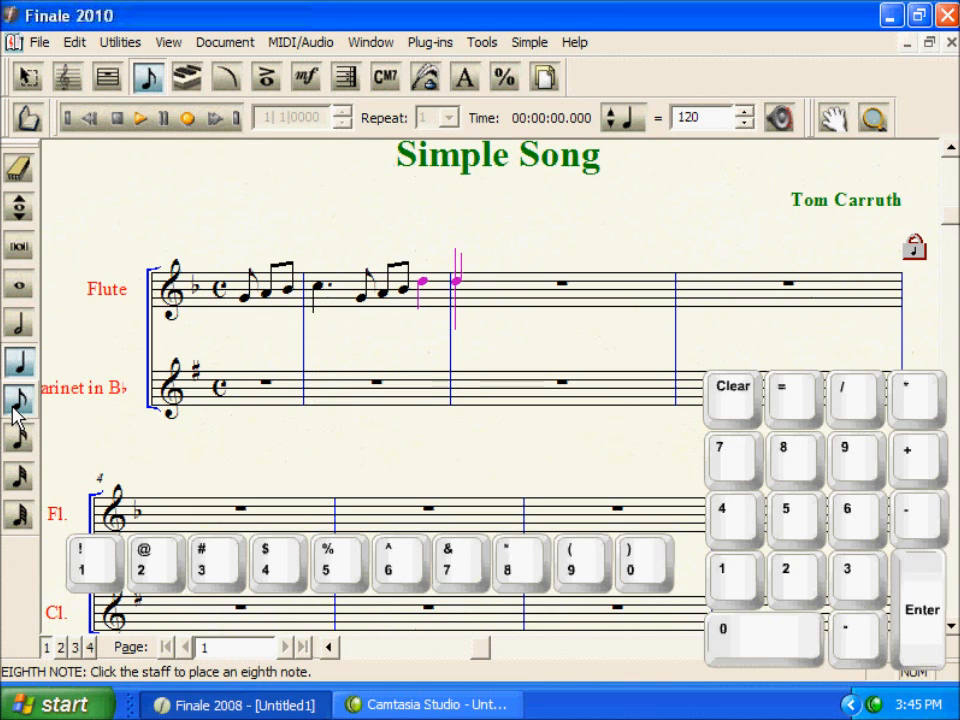
- Enter a quarter rest followed by sixteenth notes F, D, B and C in the Flute's third measure
key(0)
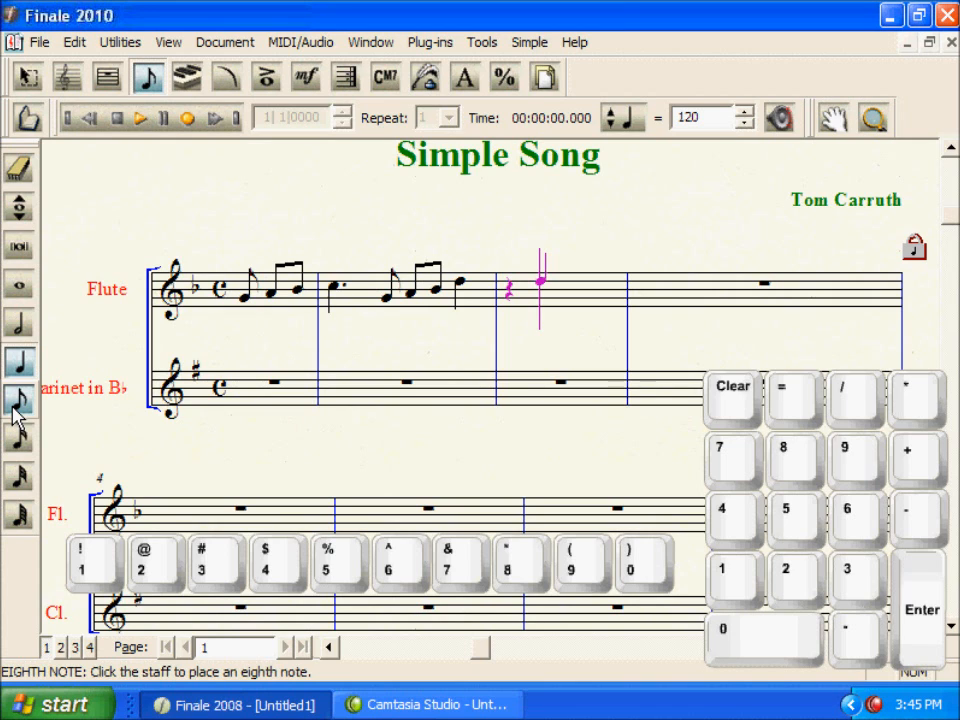
key(3)
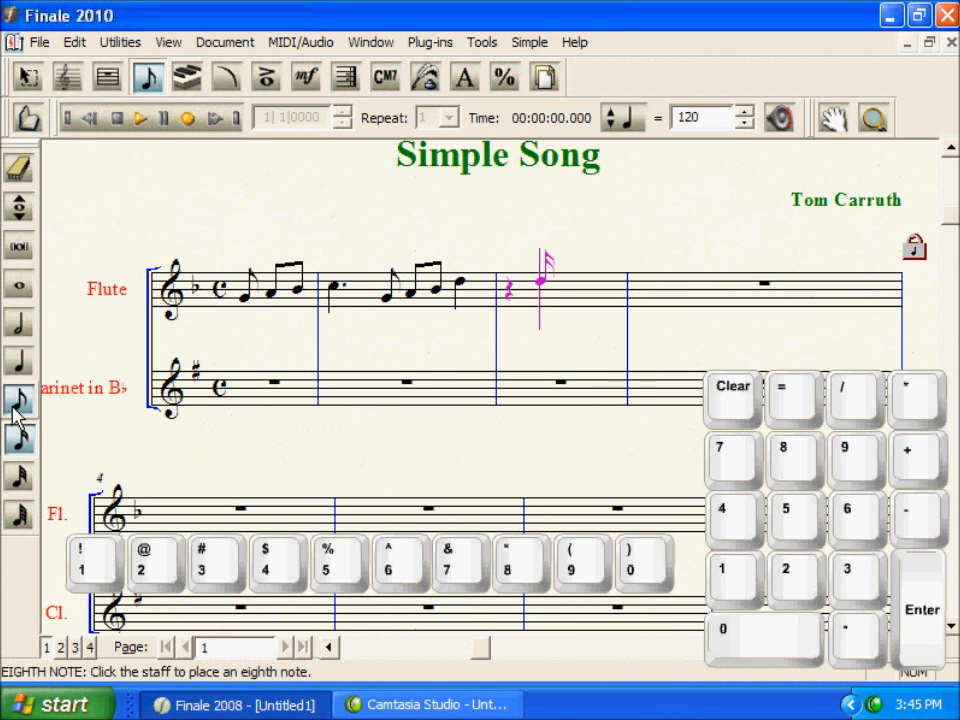
key(f)
key(d)
key(b)
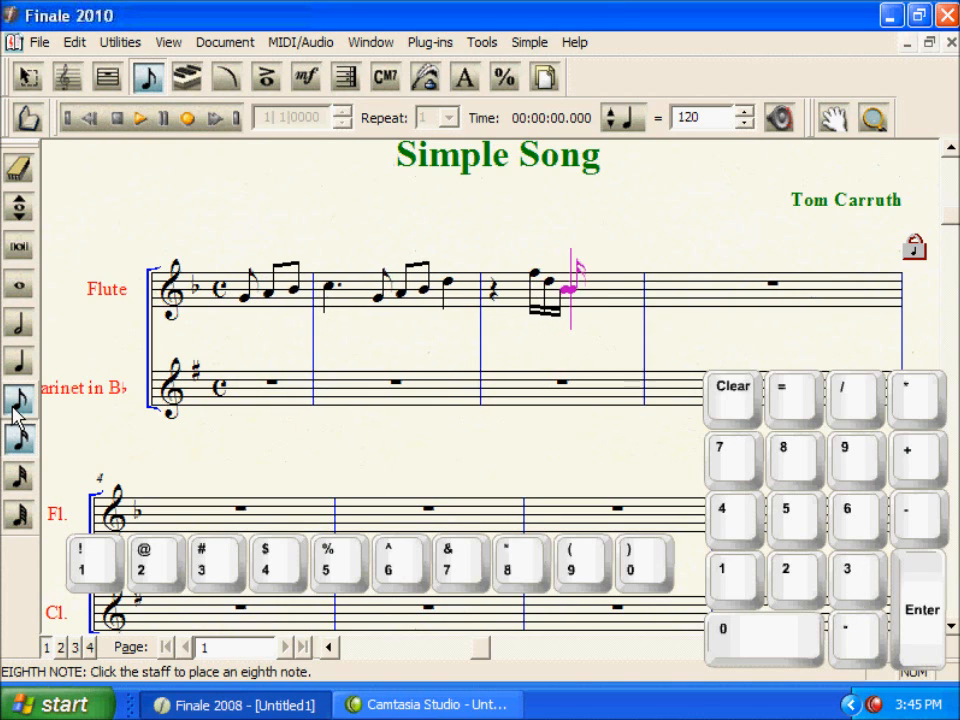
key(c)
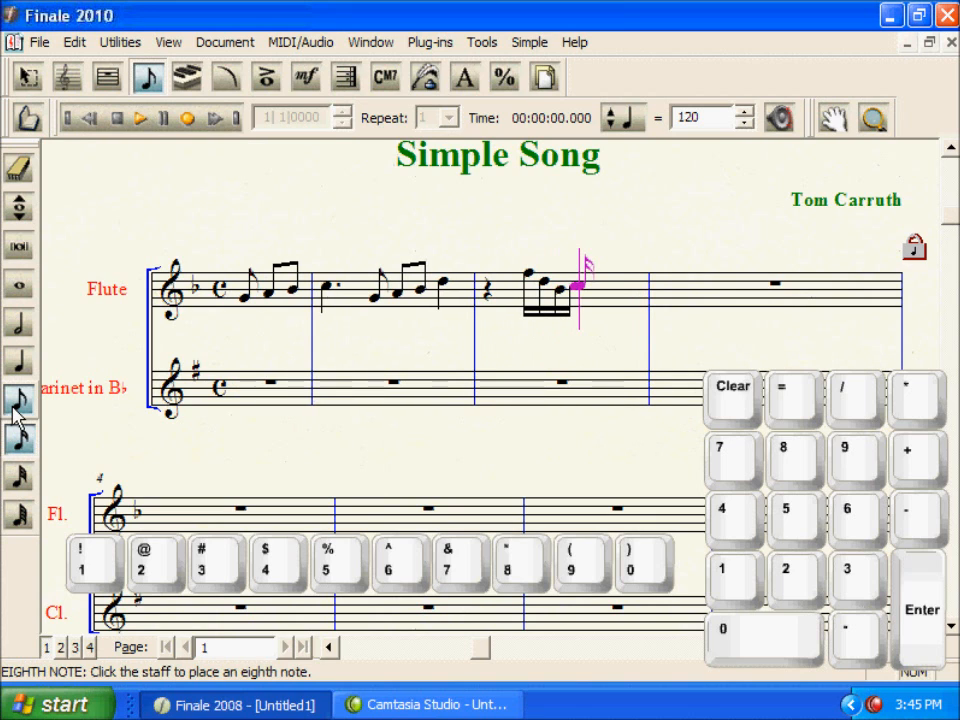
- Tie the last sixteenth C to a new quarter note C and fill the rest of the third measure with a rest
key(t)
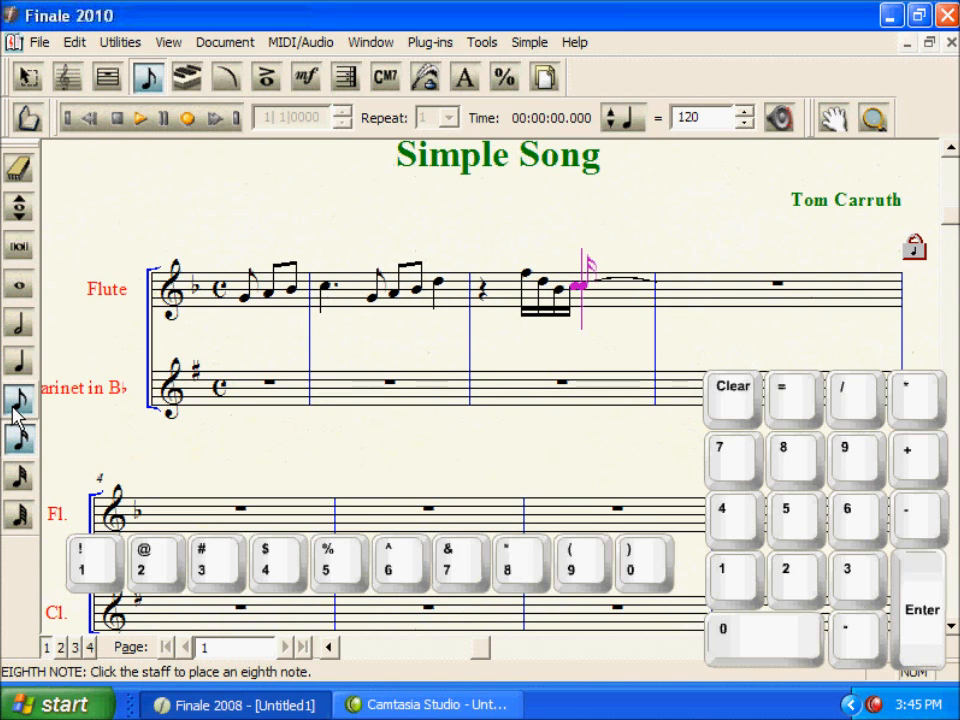
key(5)
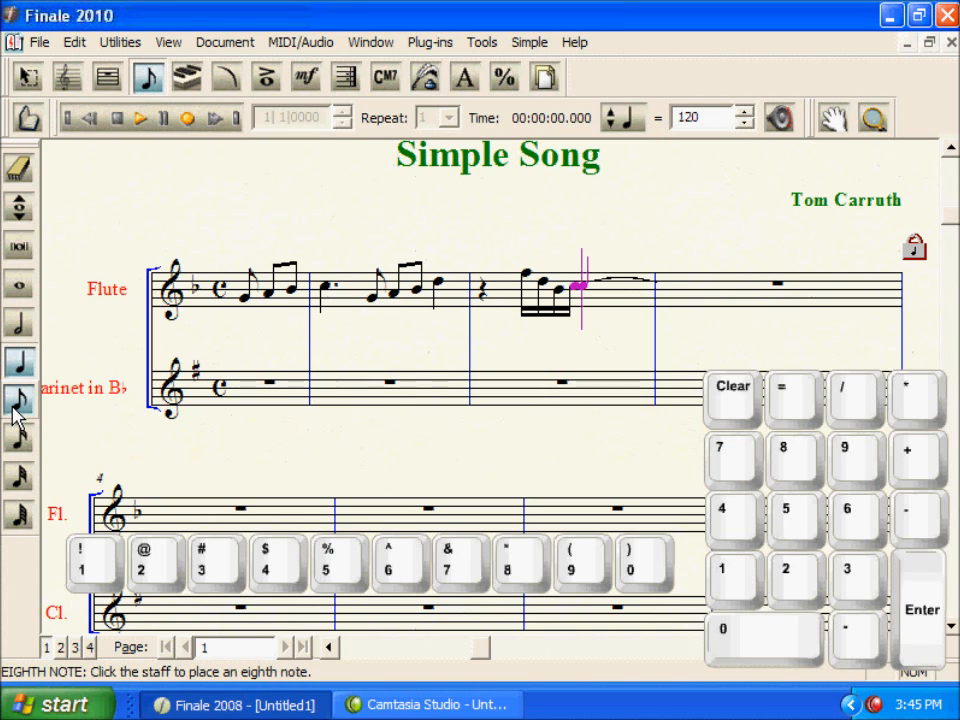
key(c)
key(Right)
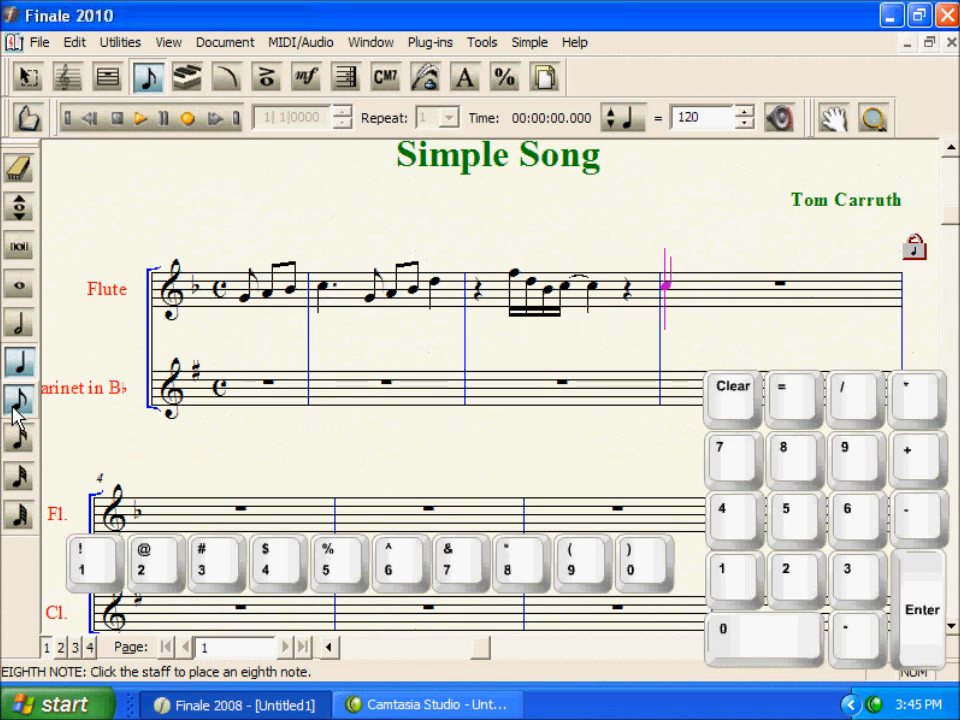
- Enter eighth notes D, A and high F followed by an eighth rest in the last Flute measure of the first system
click(15, 405)
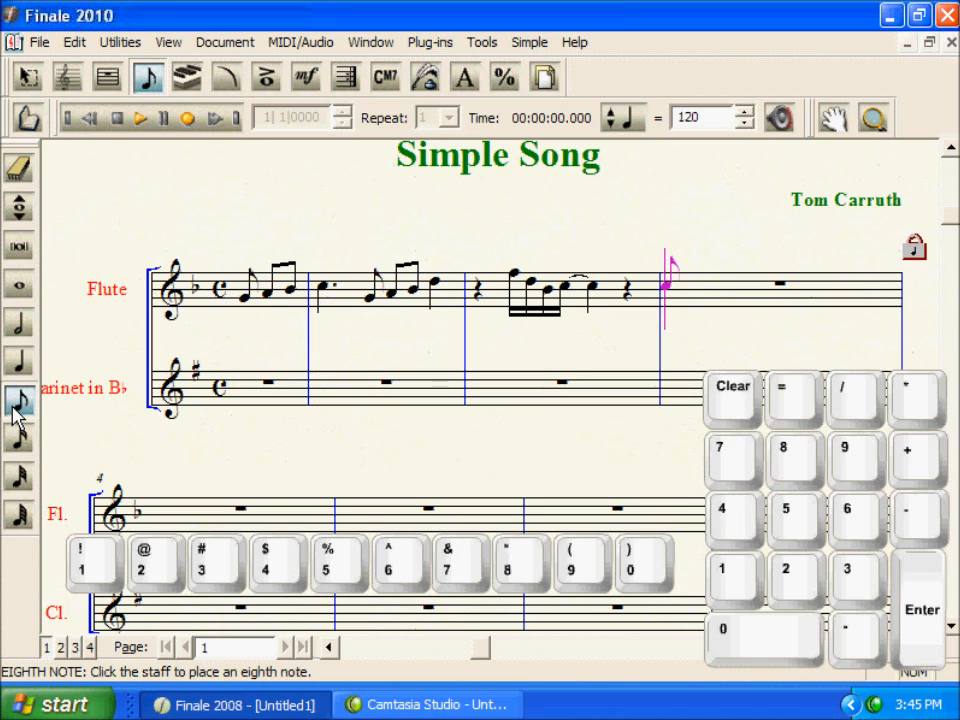
key(4)
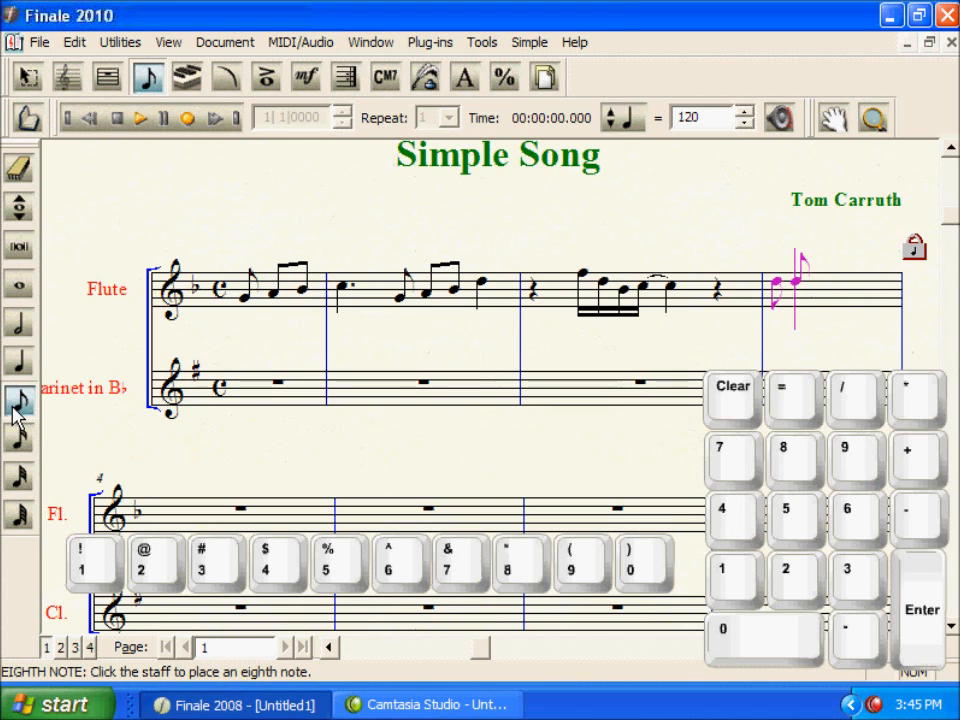
key(a)
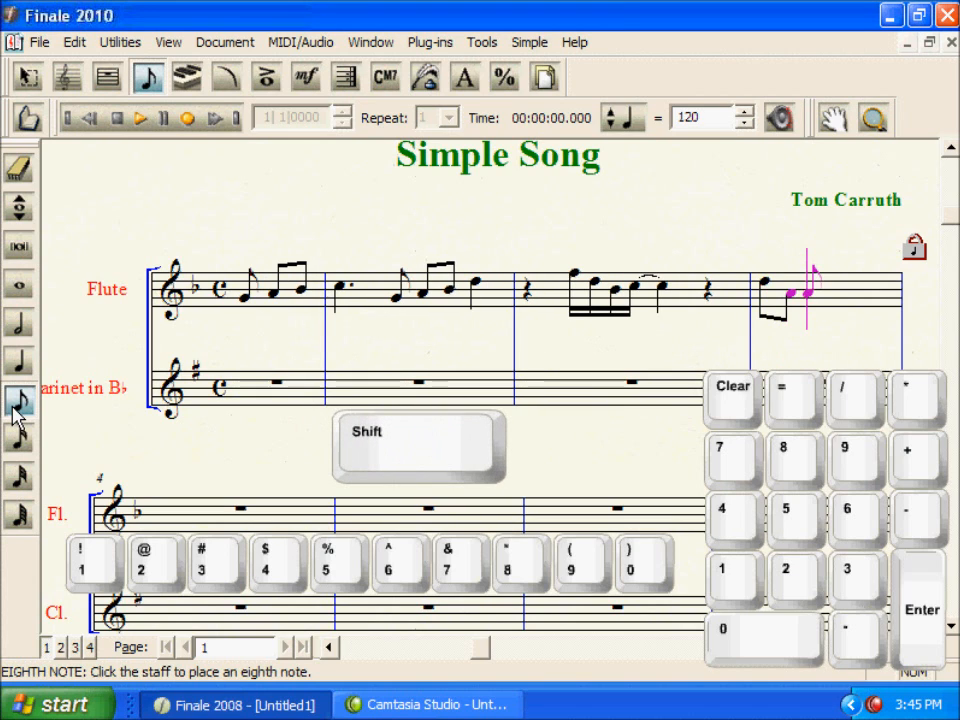
key(shift+Up)
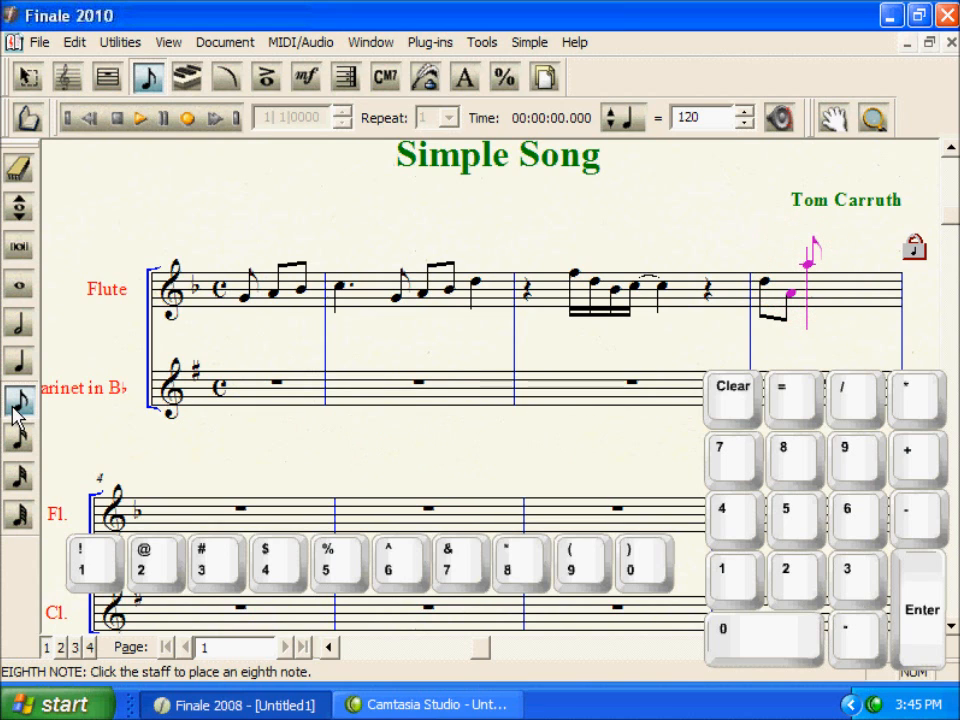
key(f)
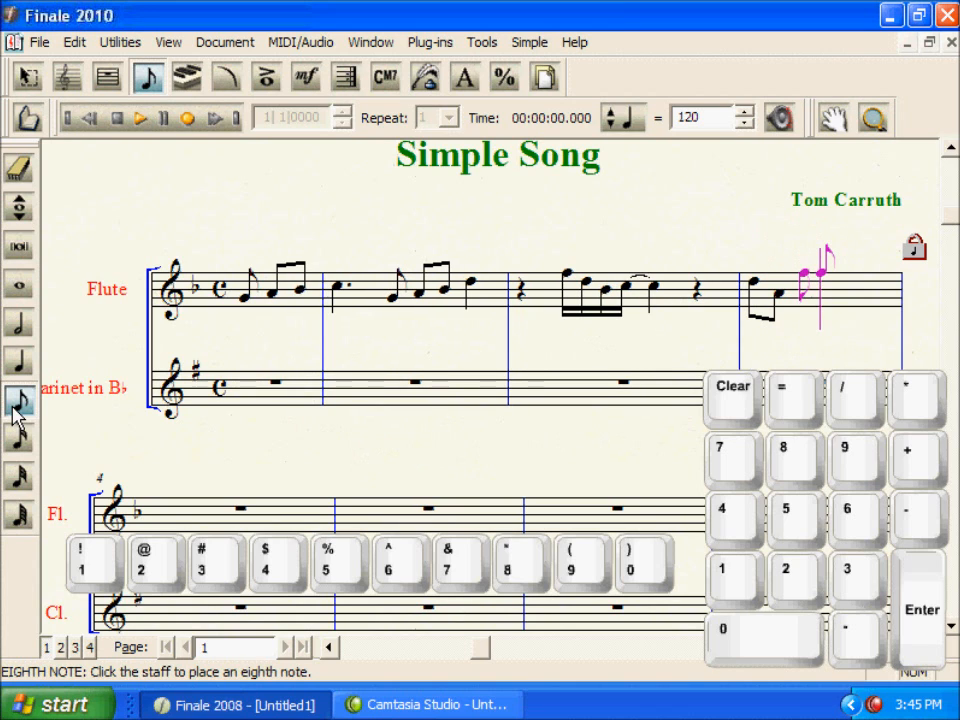
key(f)
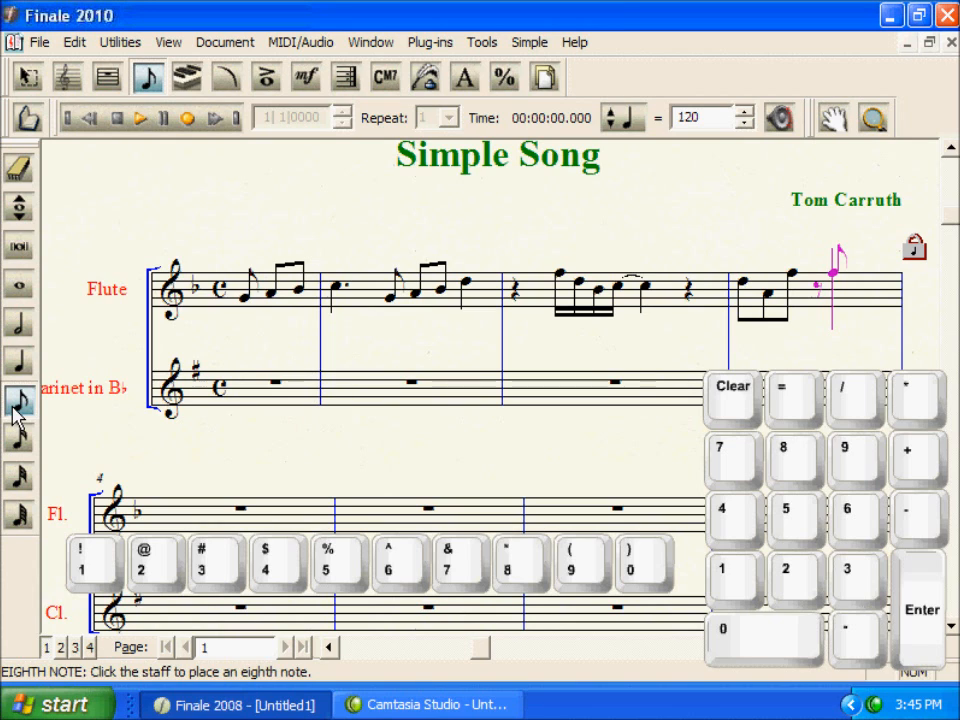
- Complete the Flute measure with an eighth-note triplet D, E, C and eighth notes F and D, tying the last D into the next measure
key(d)
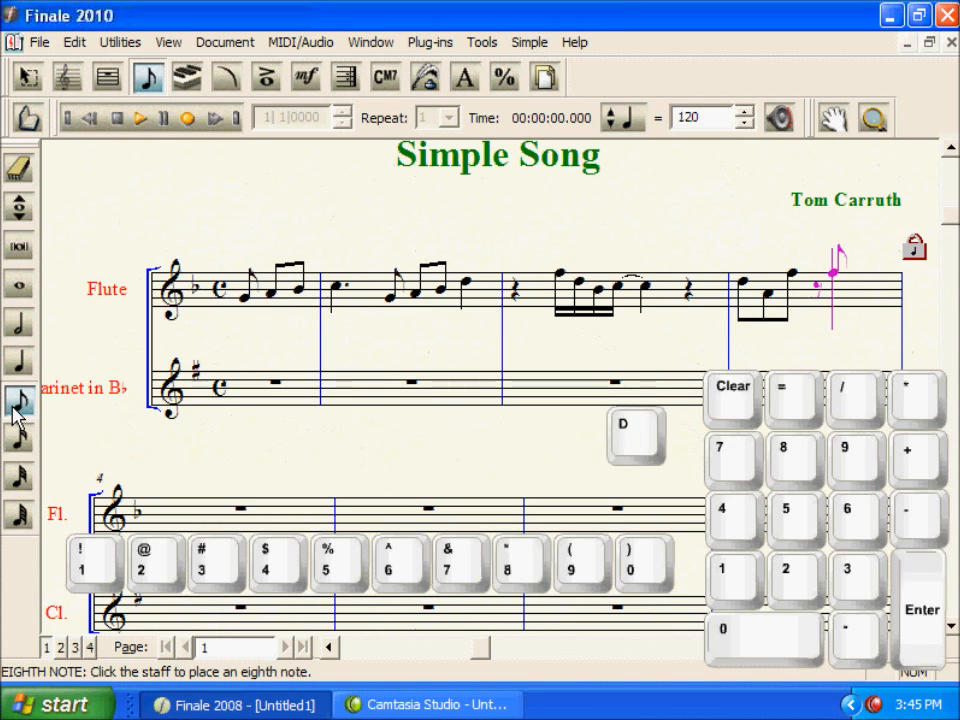
key(KP_9)
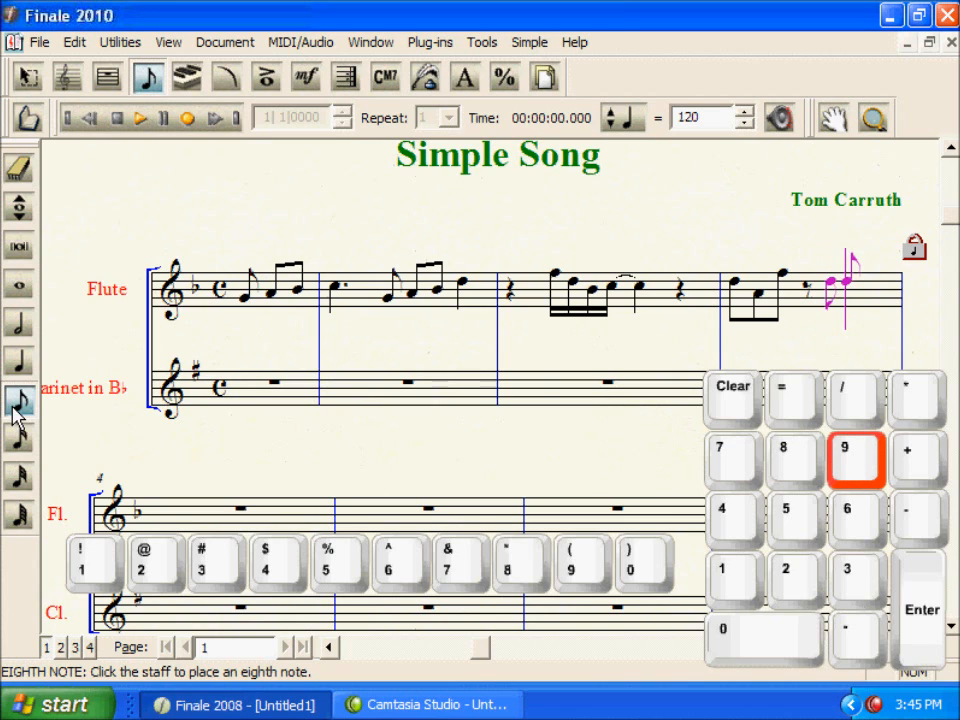
key(9)
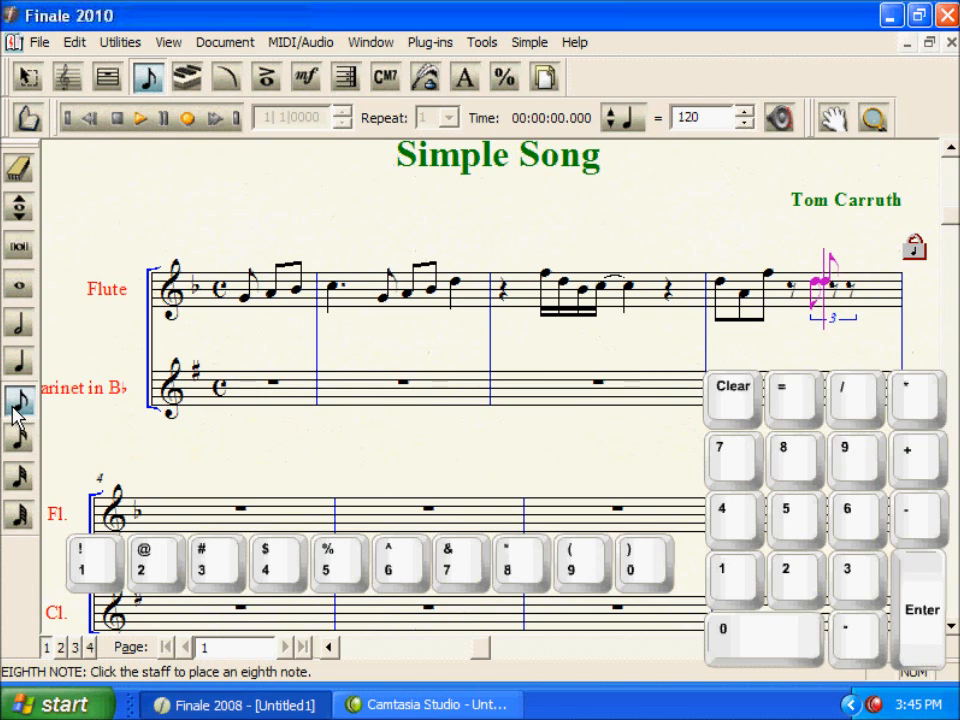
key(e)
key(c)
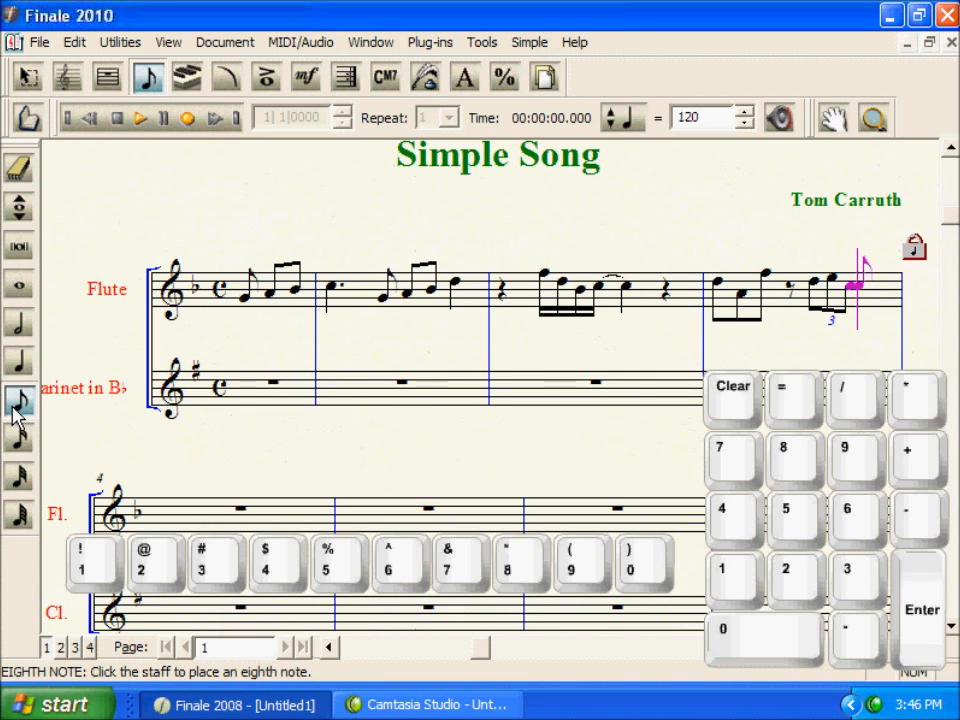
key(f)
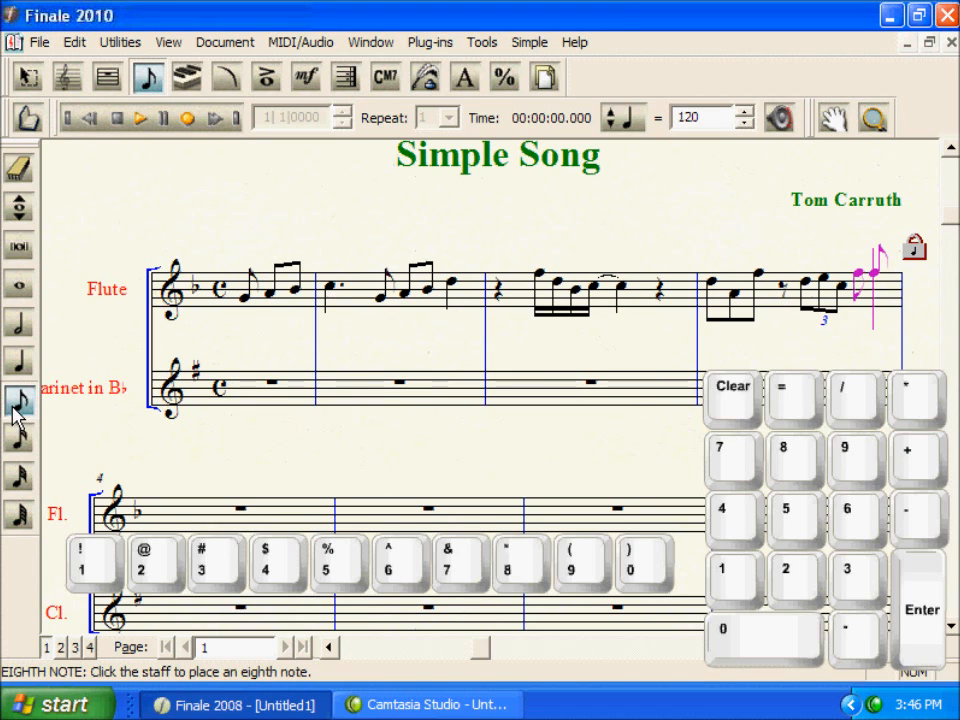
key(d)
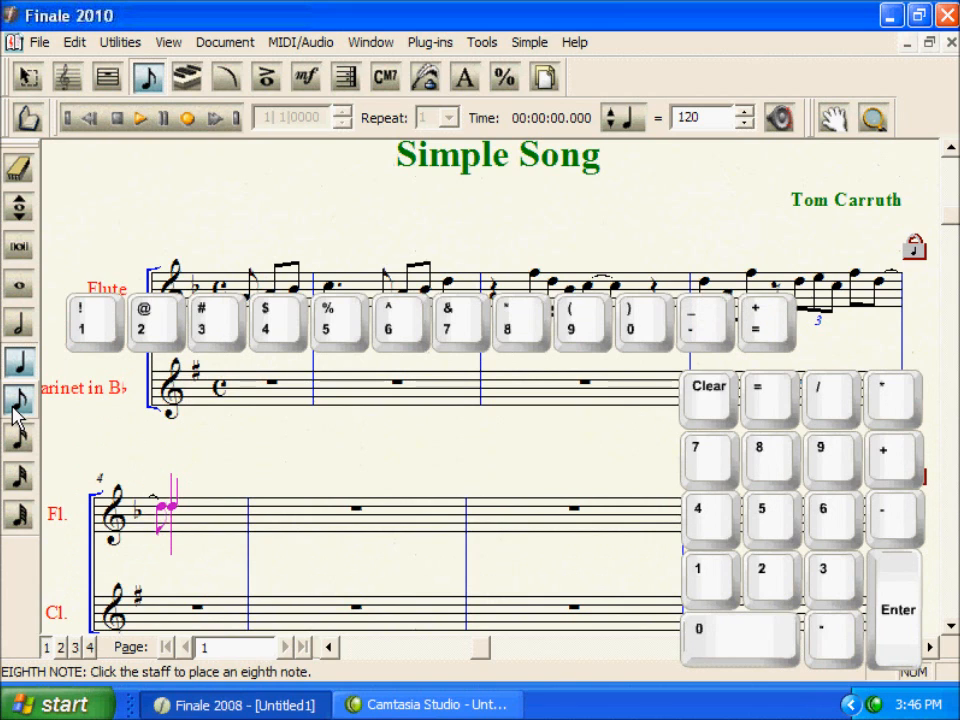
- Enter an eighth rest followed by eighth notes D-sharp, A-flat and low F in the Flute's measure 4
key(4)
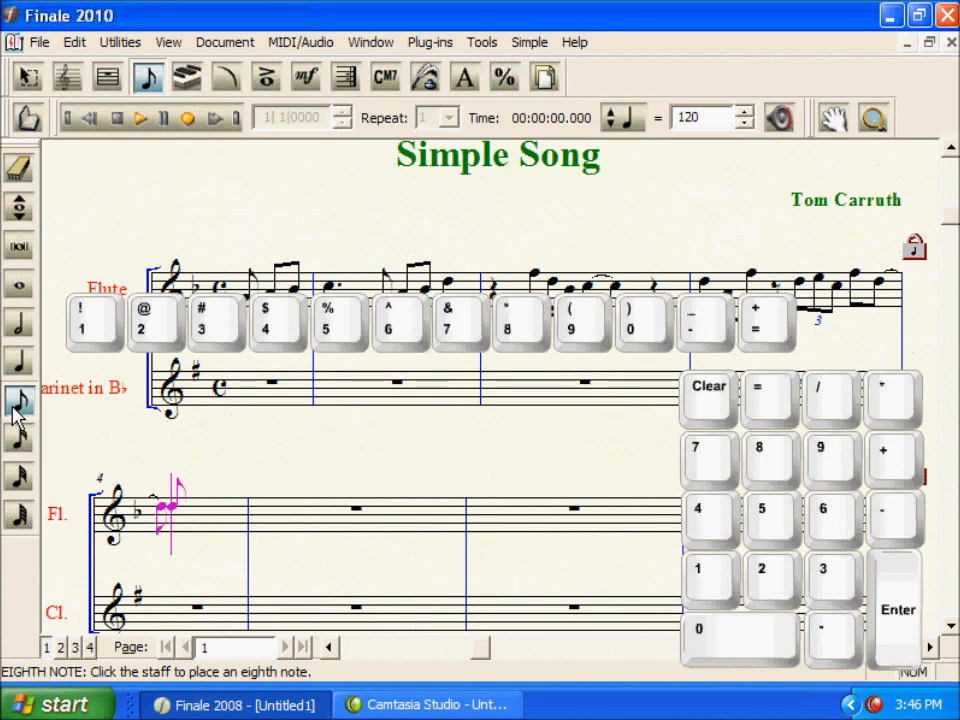
key(d)
key(d)
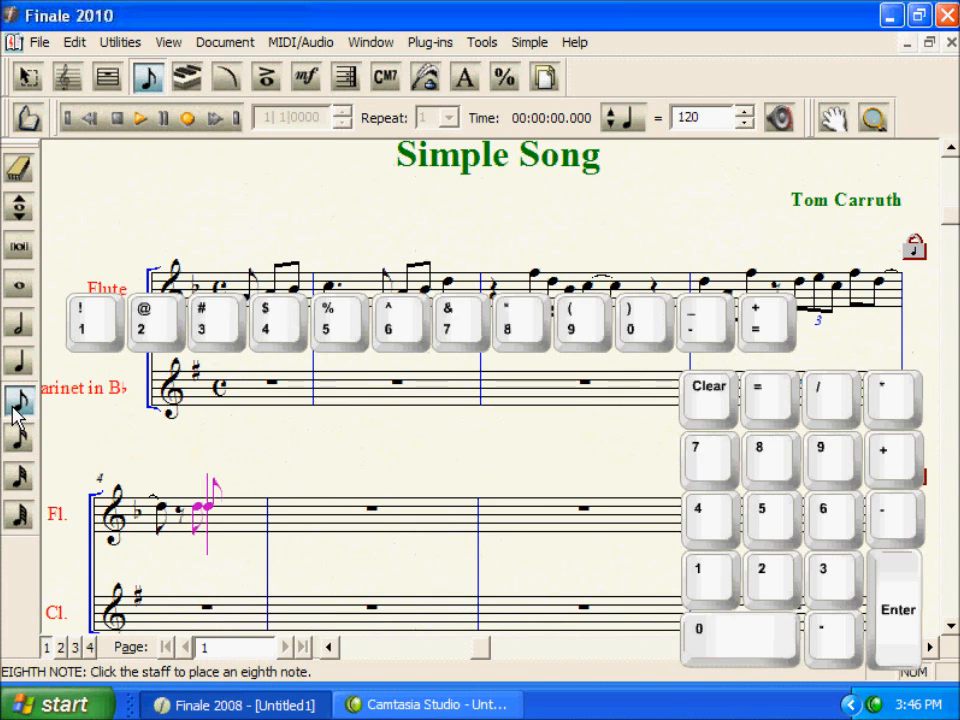
key(plus)
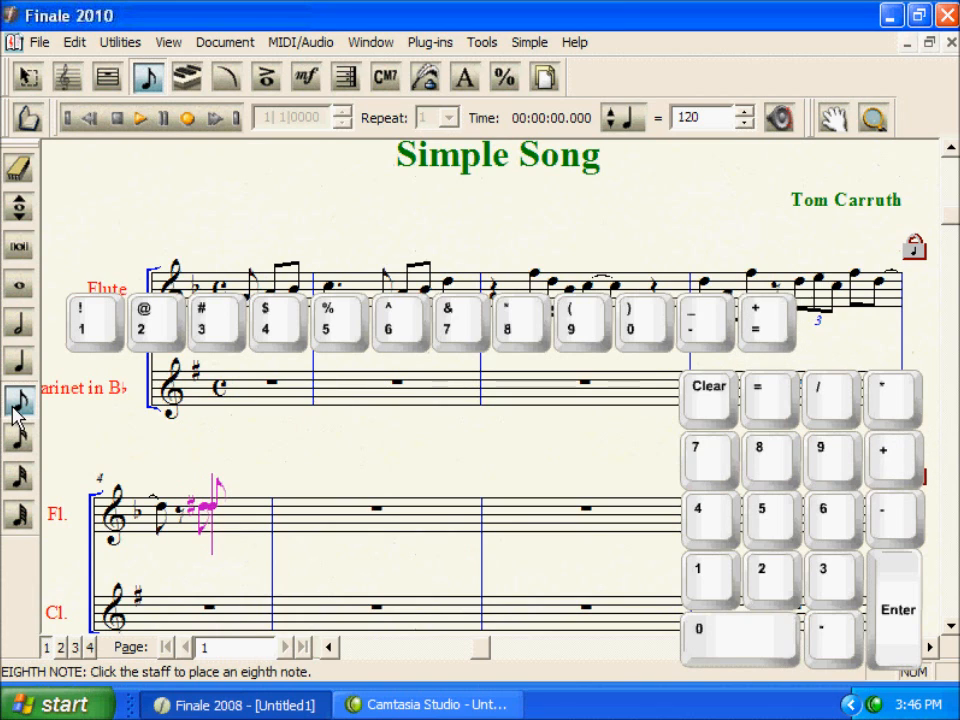
key(a)
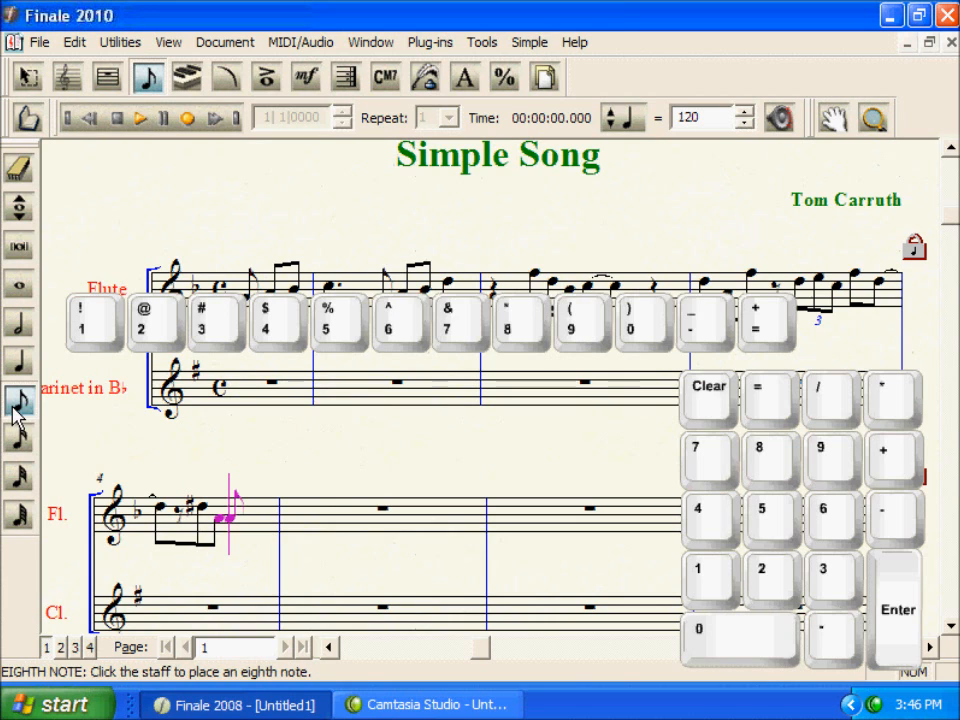
key(minus)
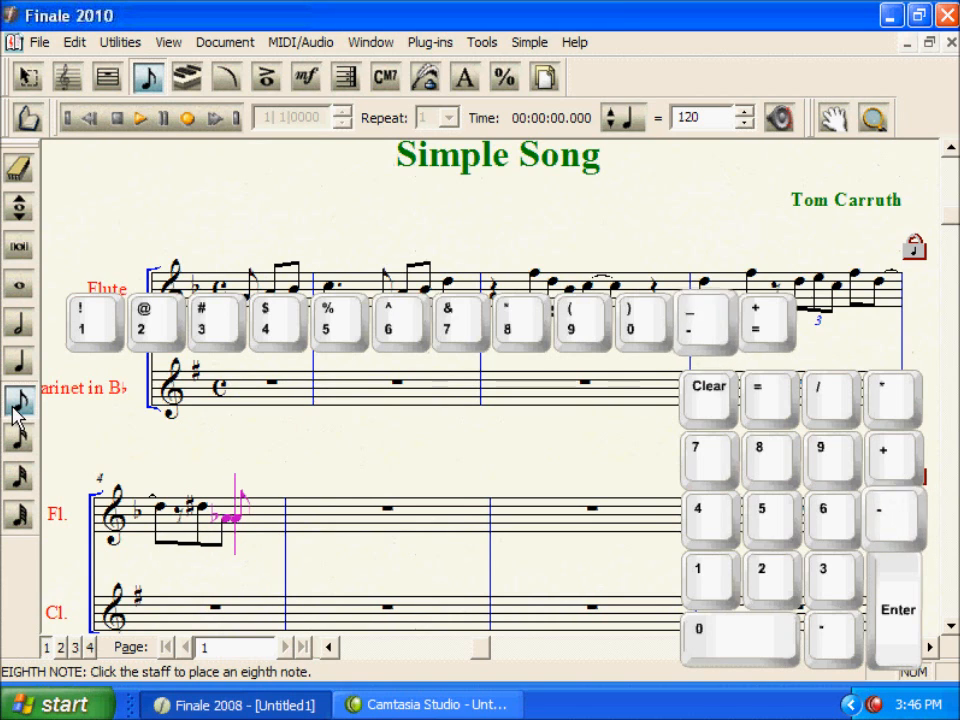
key(f)
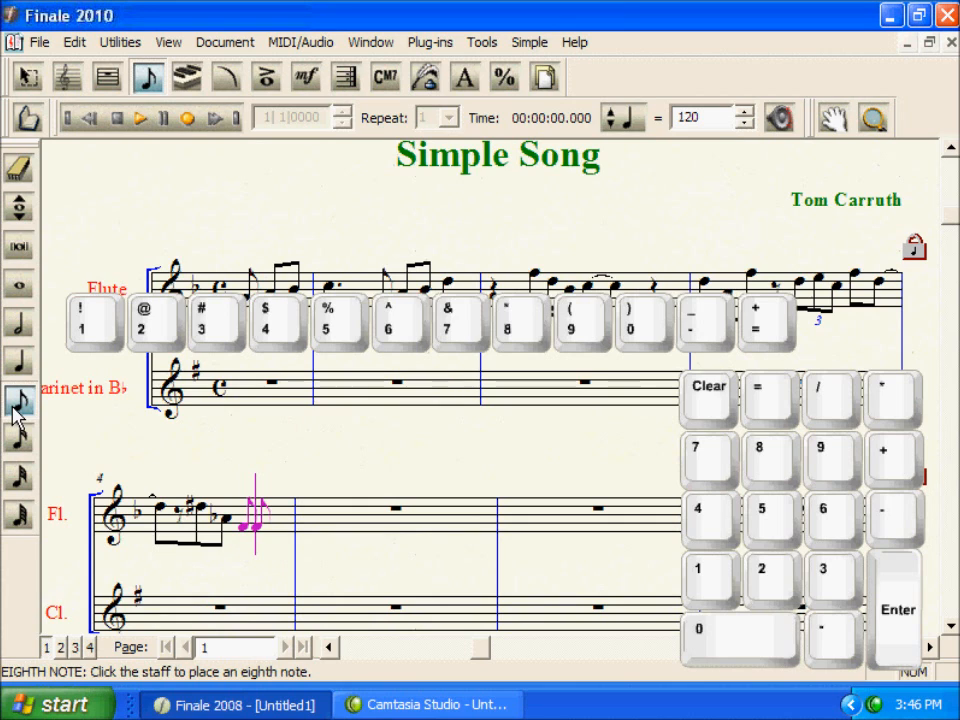
- Finish the Flute's measure 4 with a high F eighth note and an eighth-note triplet D, C, A-natural
key(shift+Up)
key(f)
key(d)
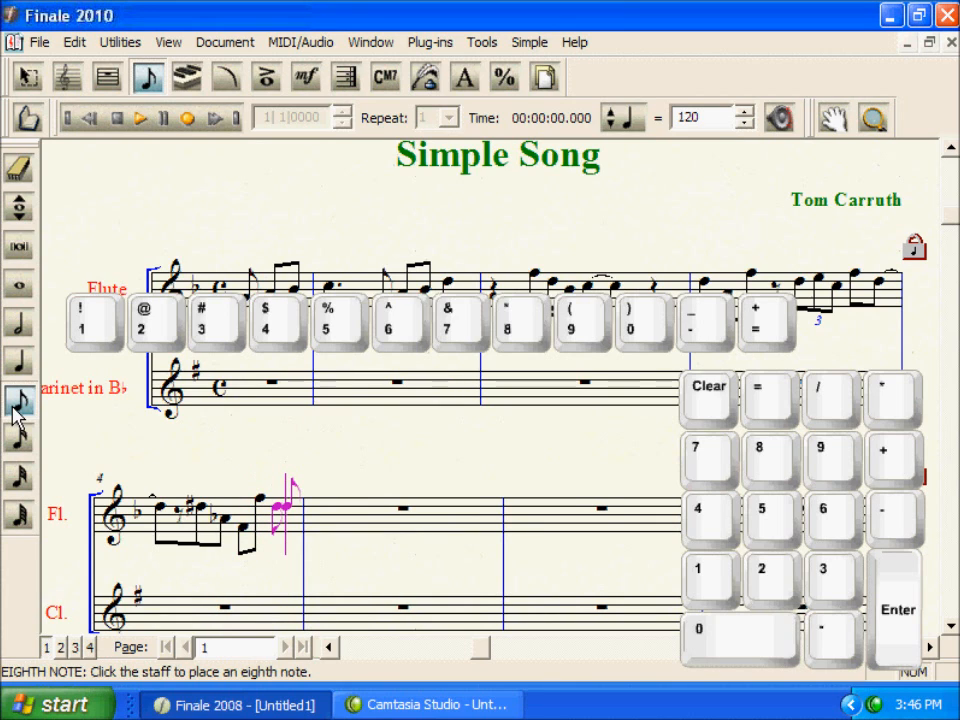
key(9)
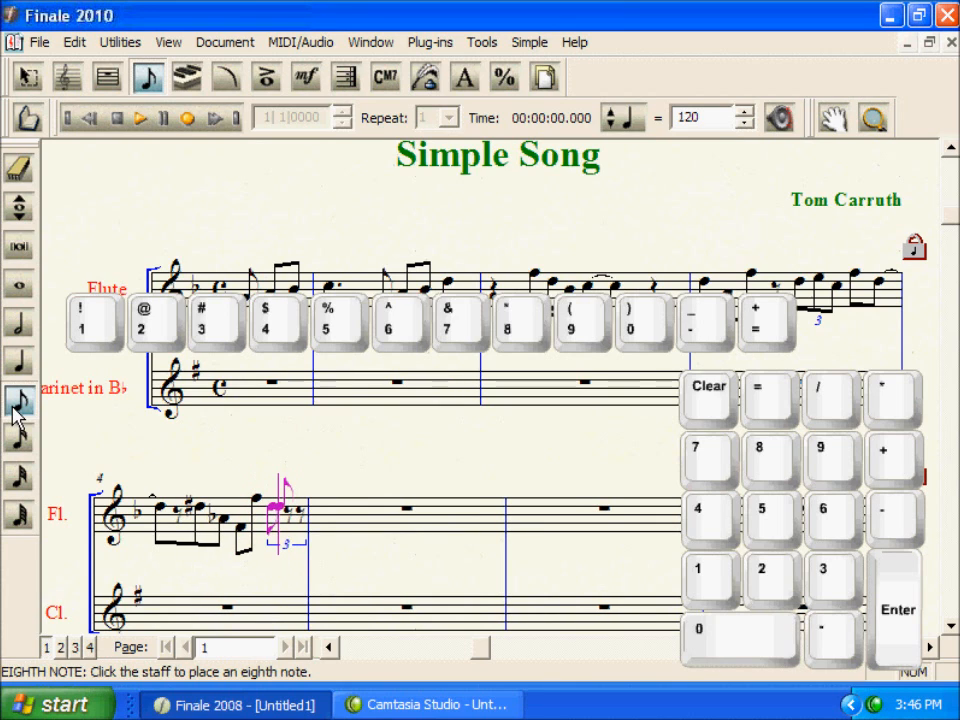
key(c)
key(a)
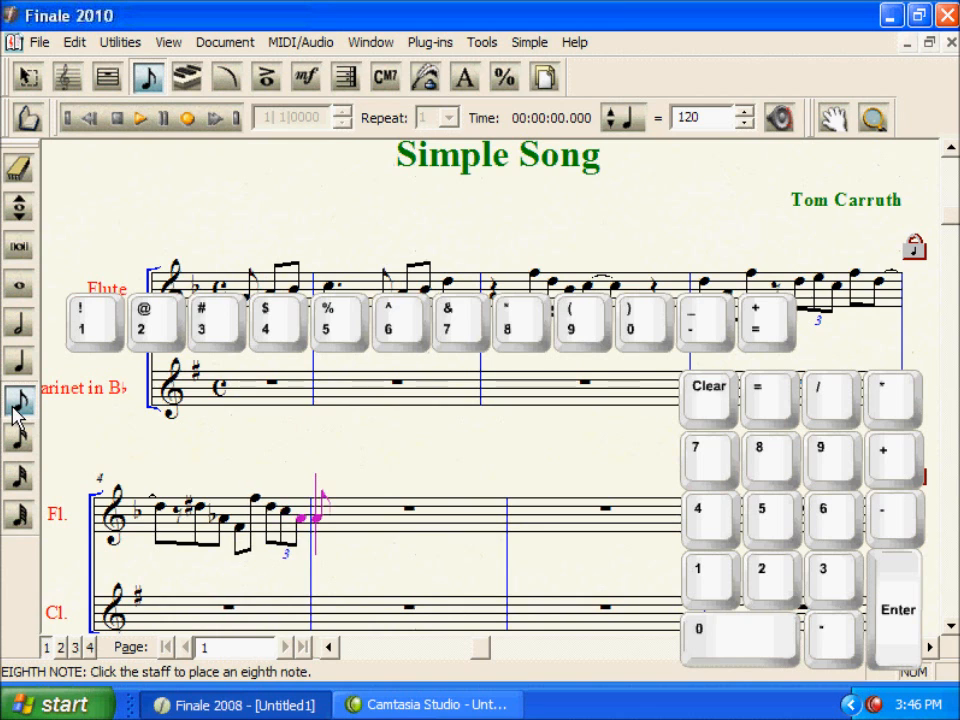
key(n)
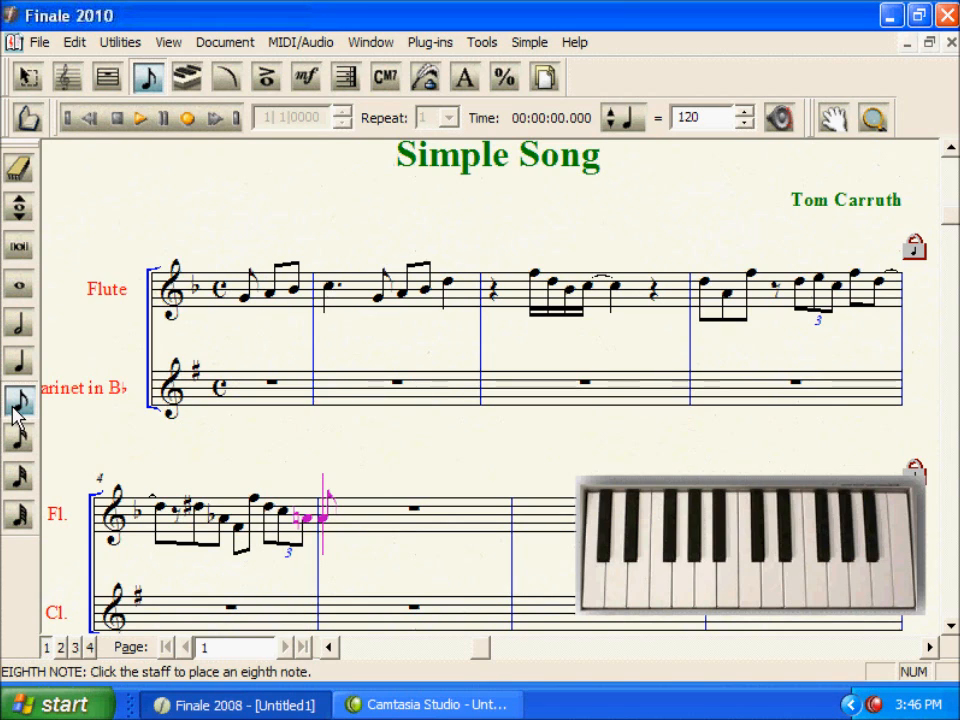
- Enter a quarter rest followed by sixteenth notes G, A, B and D in the Flute's measure 5
key(5)
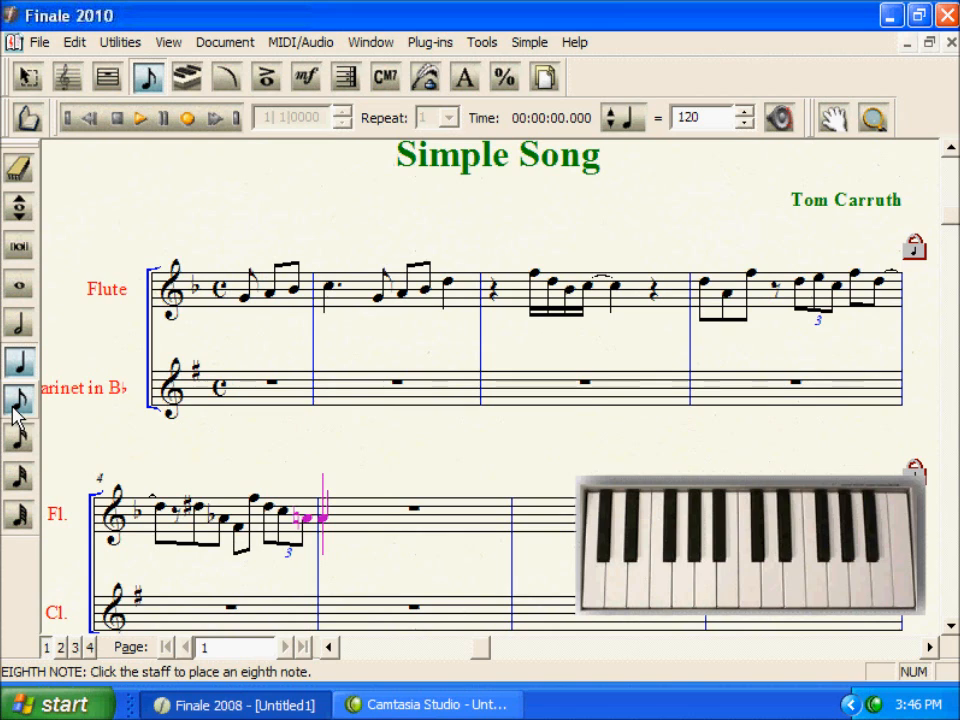
key(0)
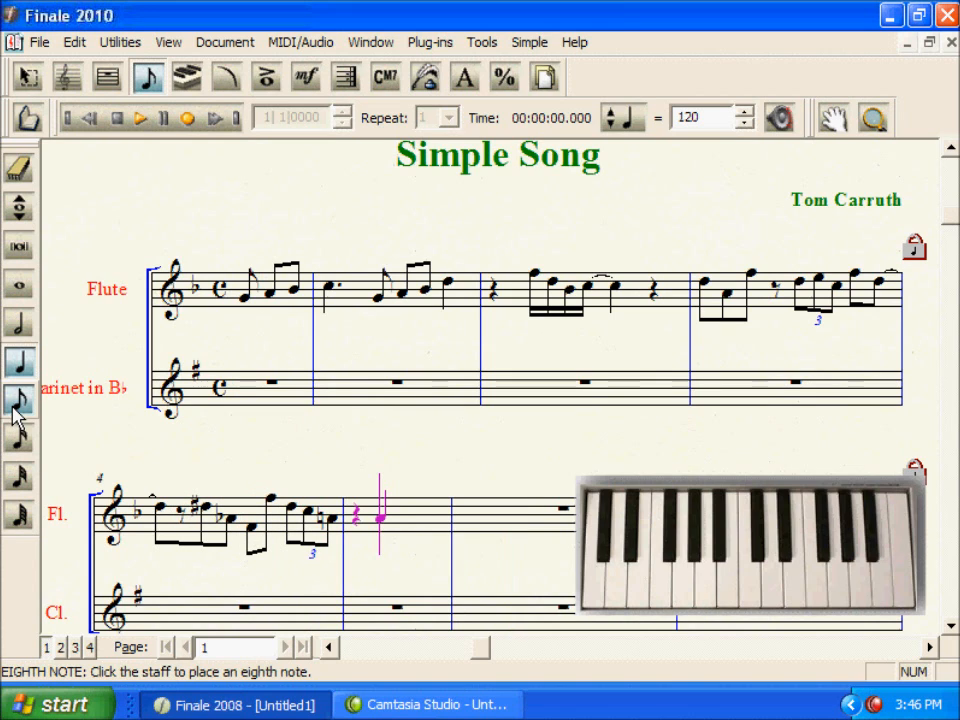
click(16, 405)
key(g)
key(a)
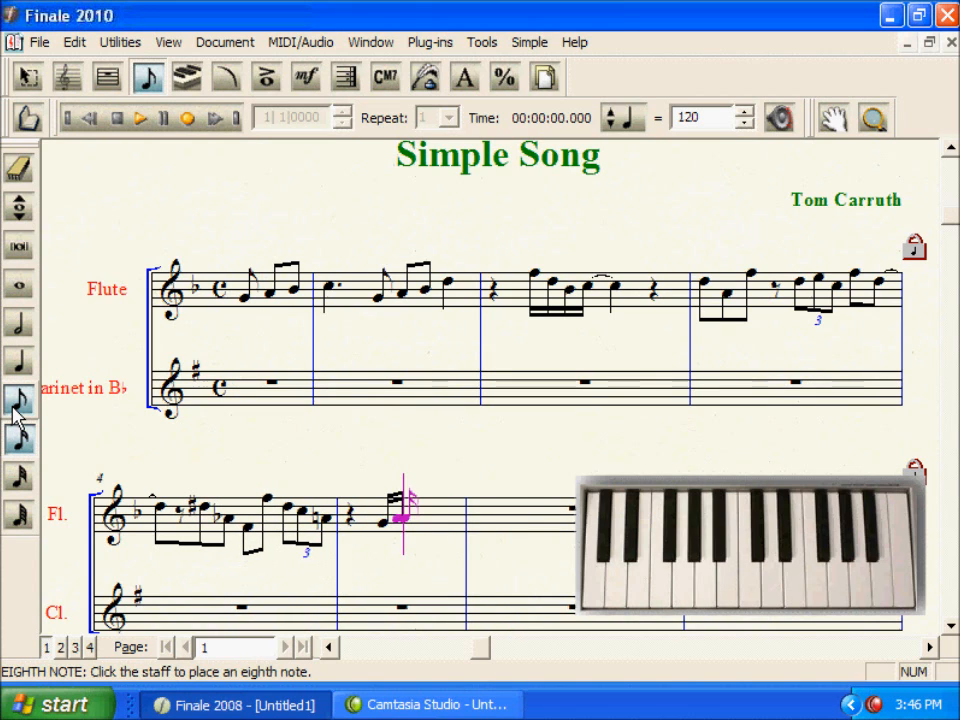
key(b)
key(d)
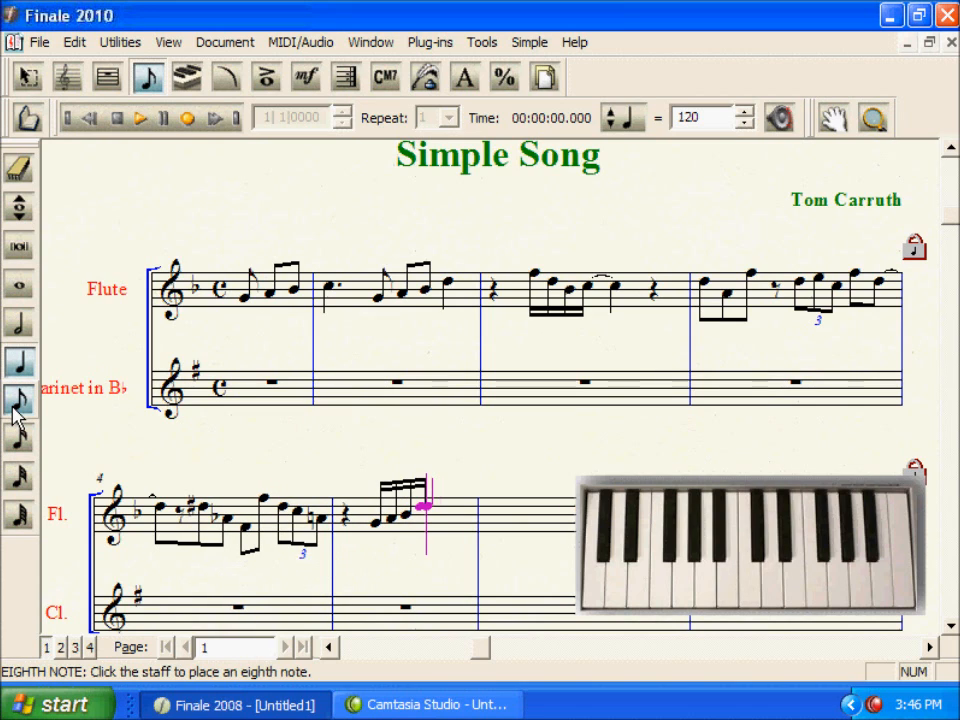